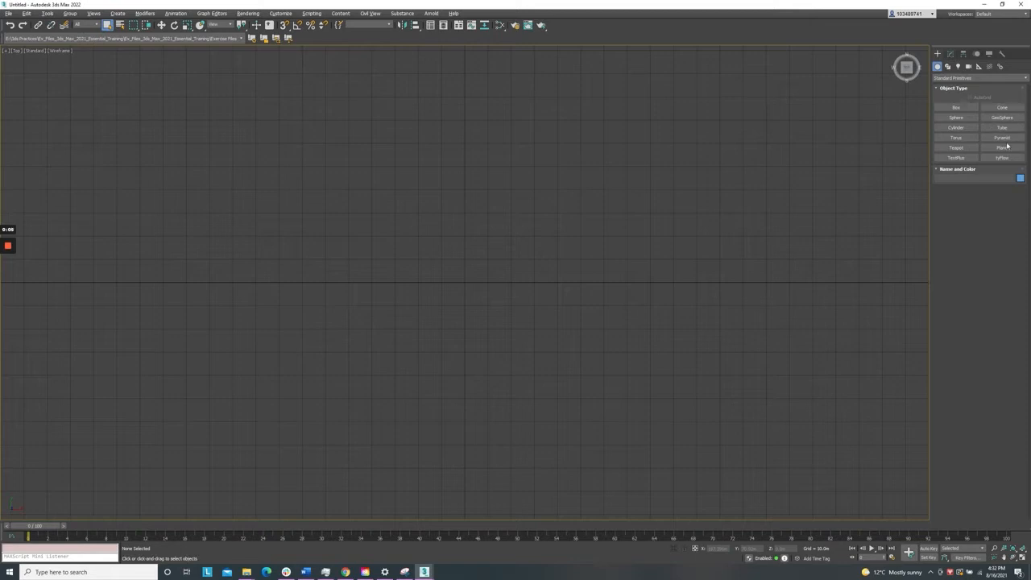
Create a plane near the centre of the top view and set its length and width to 100 m each
click(1001, 147)
drag(389, 183, 613, 419)
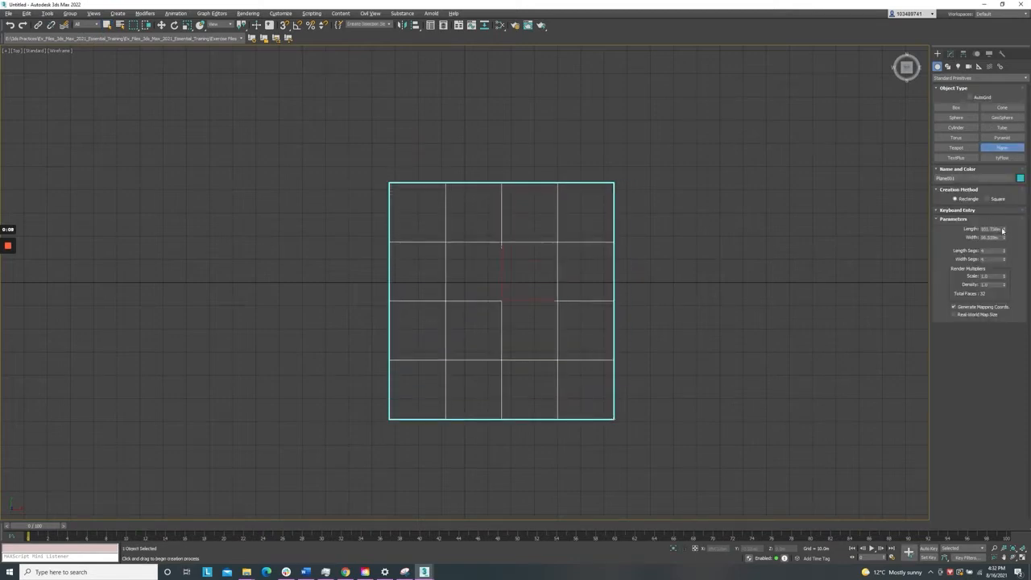
click(950, 54)
double_click(992, 171)
text(100)
key(Tab)
text(100)
key(Tab)
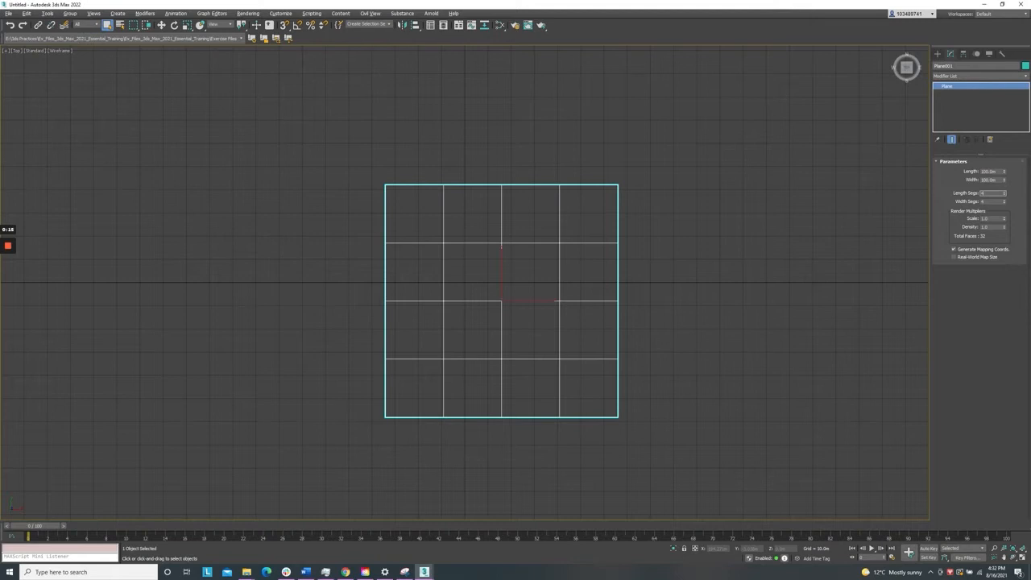
Set the plane's length and width segments to 50 each
text(50)
key(Tab)
text(50)
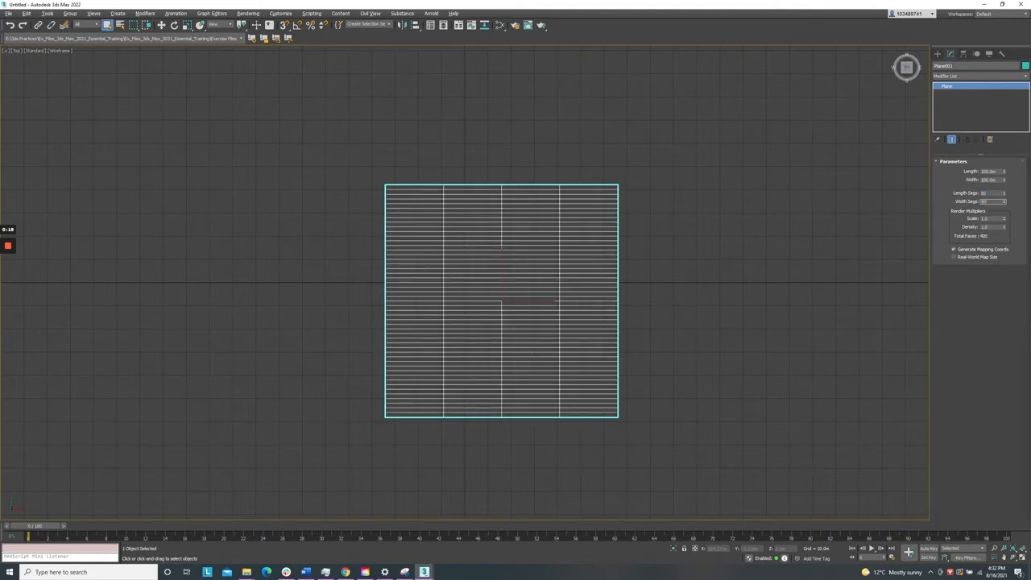
key(Tab)
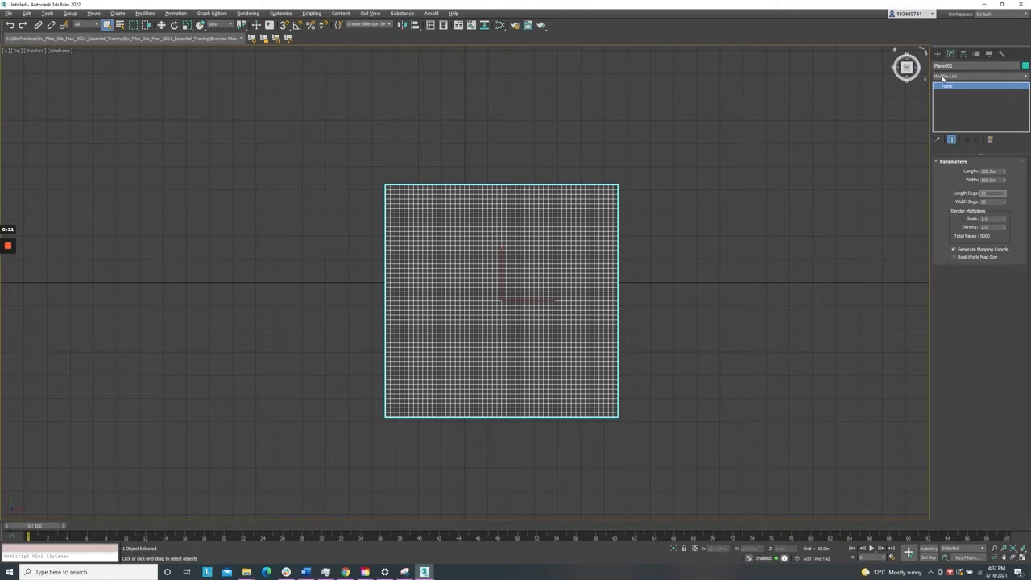
Add a Greeble modifier to the plane, show all four views, and lower the modifier's panel height
click(958, 75)
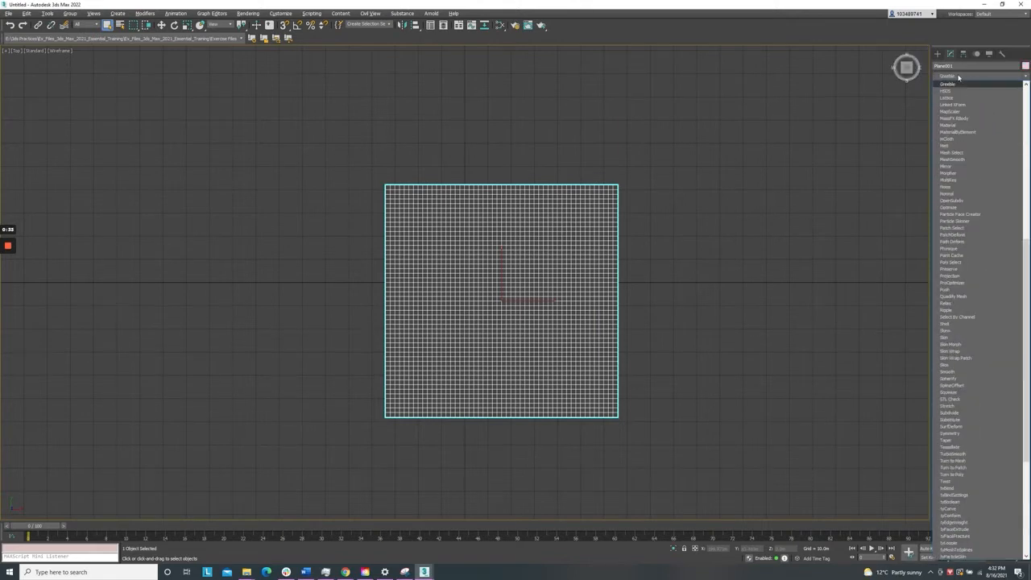
click(958, 85)
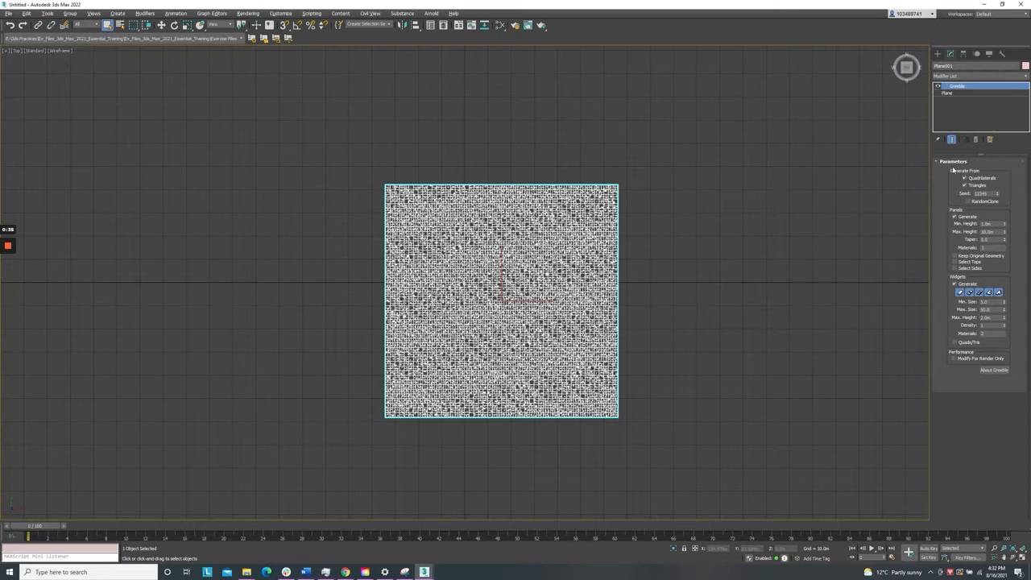
key(alt+w)
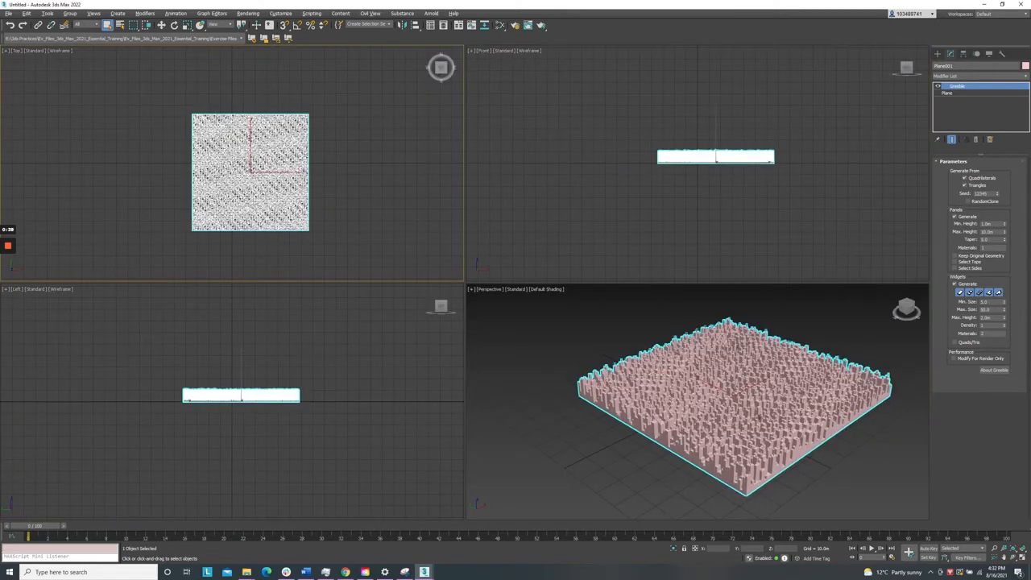
scroll(760, 418, up, 5)
scroll(697, 401, down, 3)
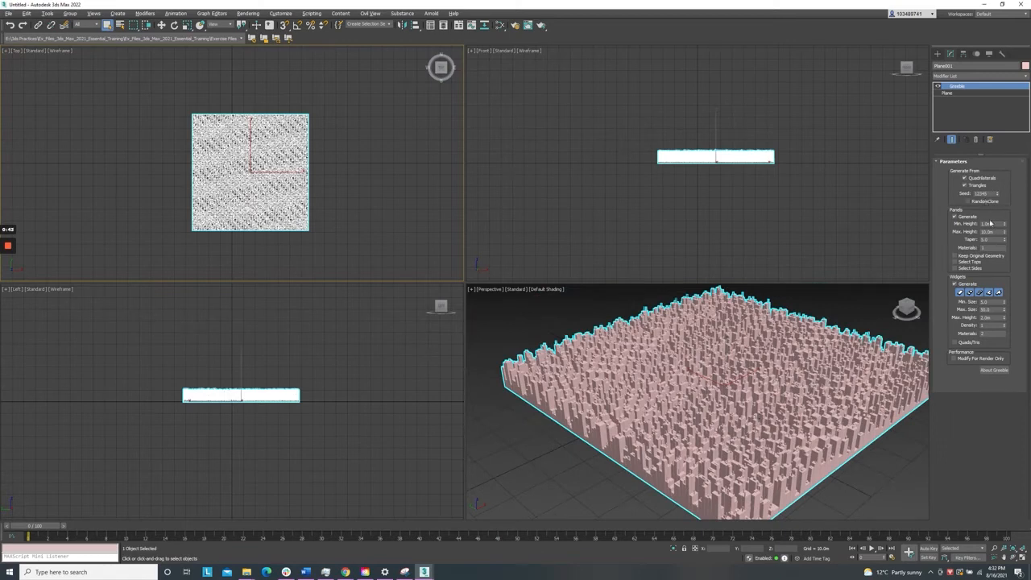
mouse_move(1004, 224)
mouse_down()
mouse_move(1009, 142)
mouse_move(1004, 262)
mouse_move(1008, 231)
mouse_up()
Set the base plane's length and width segments to 20 each beneath the Greeble modifier
click(955, 93)
double_click(984, 194)
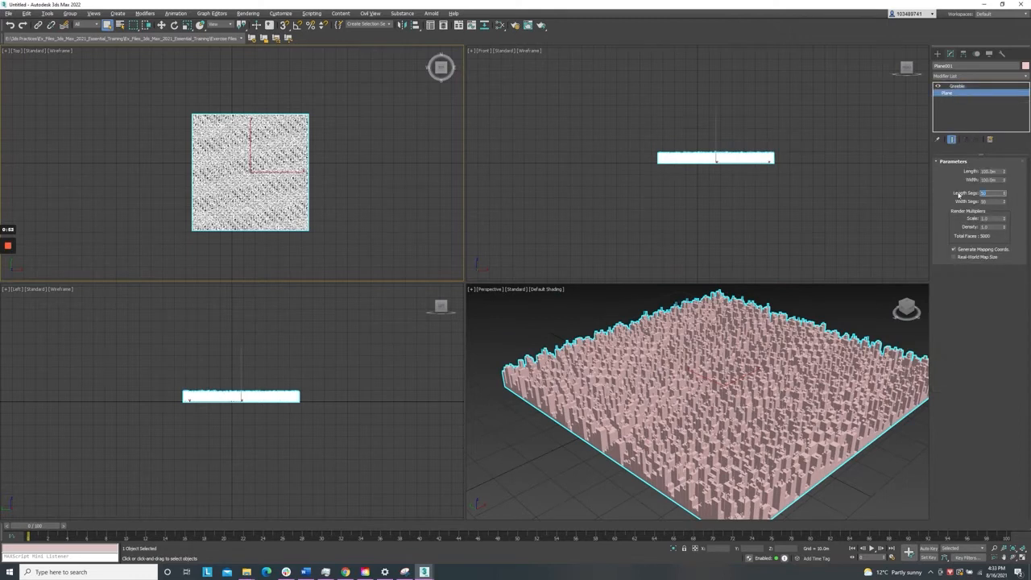
text(20)
key(Tab)
text(20)
key(Tab)
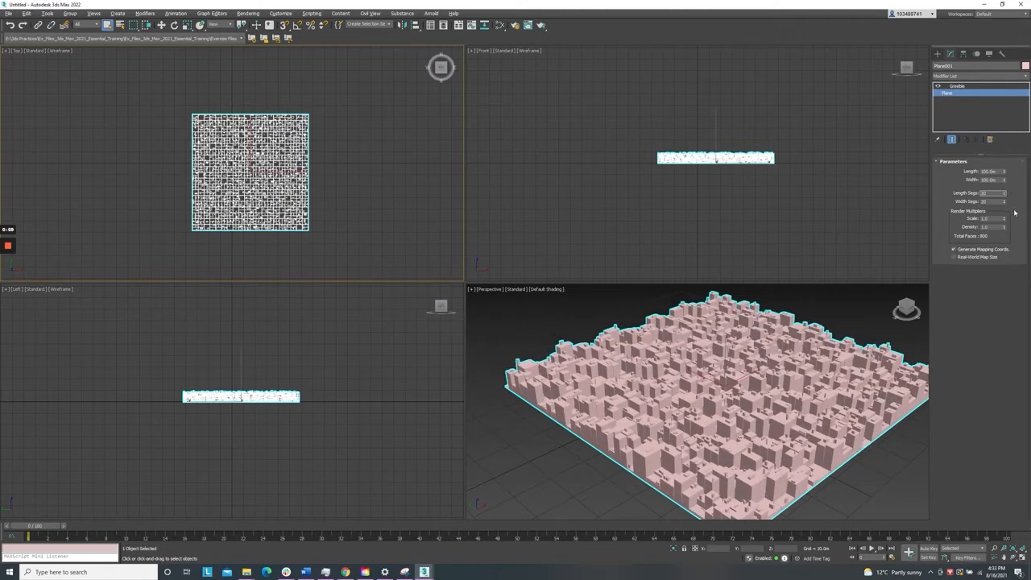
Set the Greeble modifier's panel taper to 0
click(957, 85)
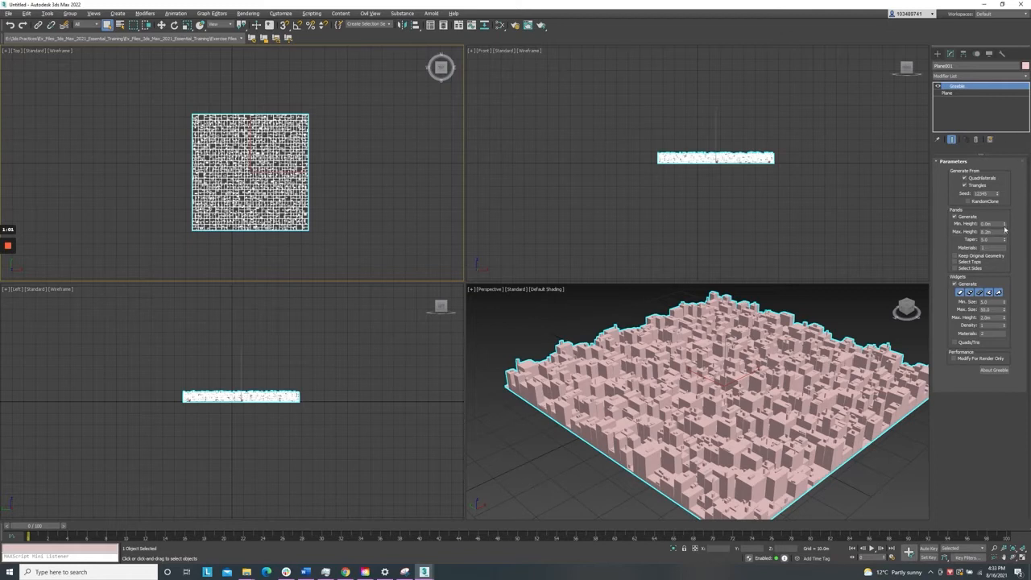
drag(1005, 241, 935, 243)
key(Return)
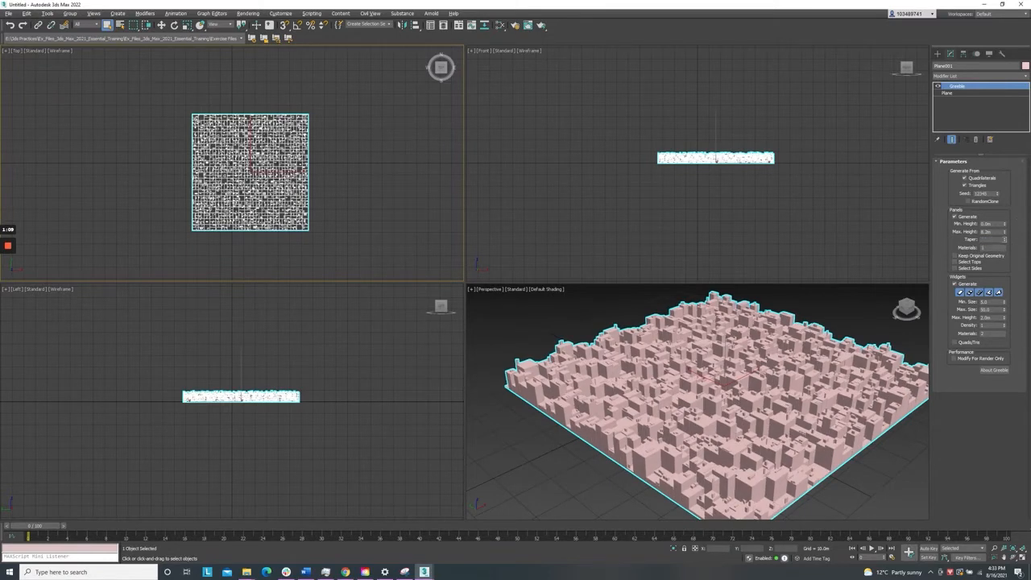
Switch off all five Greeble widget types and display edged faces in the perspective view
click(962, 293)
click(969, 294)
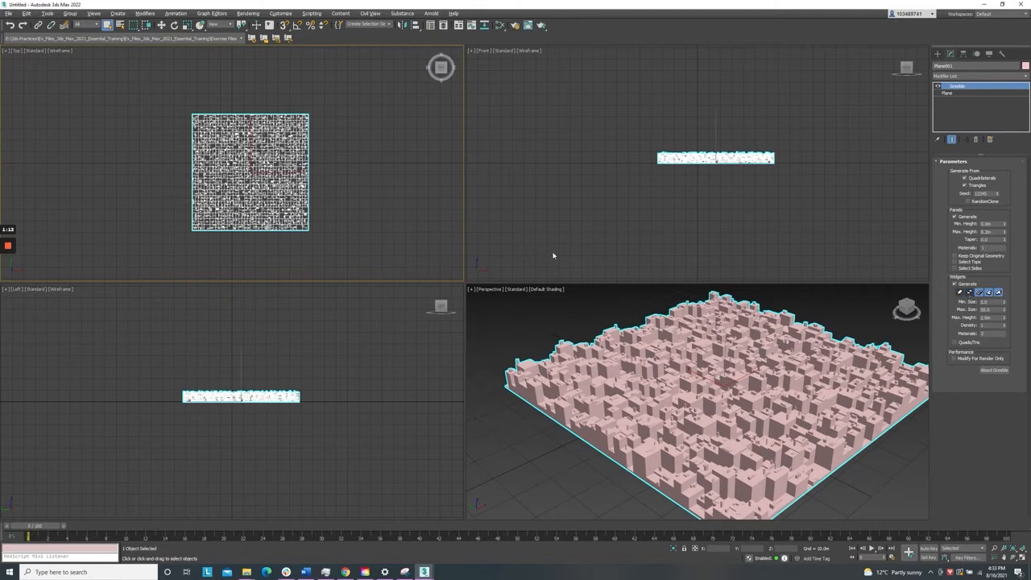
scroll(746, 375, down, 2)
scroll(810, 396, up, 2)
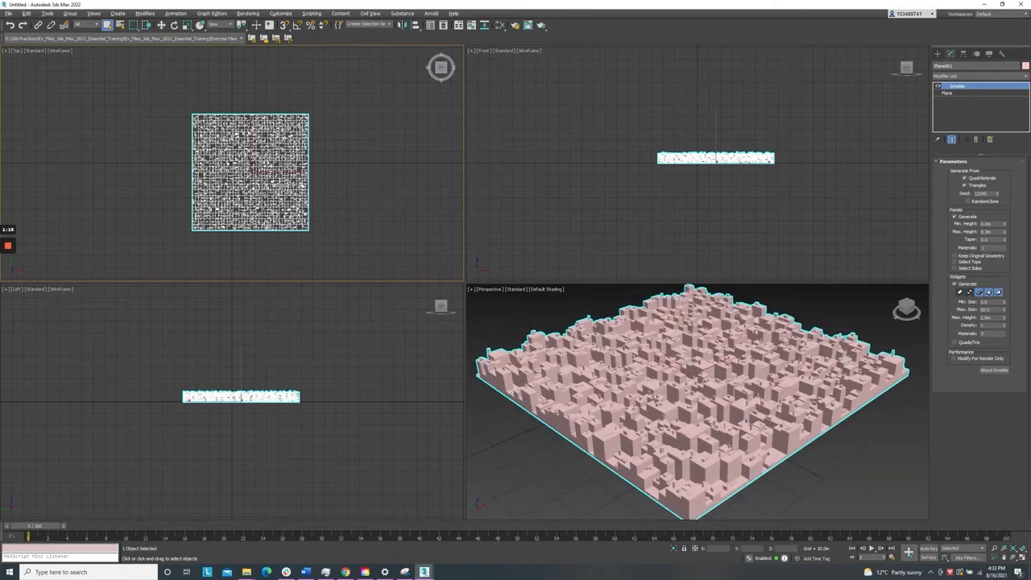
alt+middle_drag(818, 351, 903, 377)
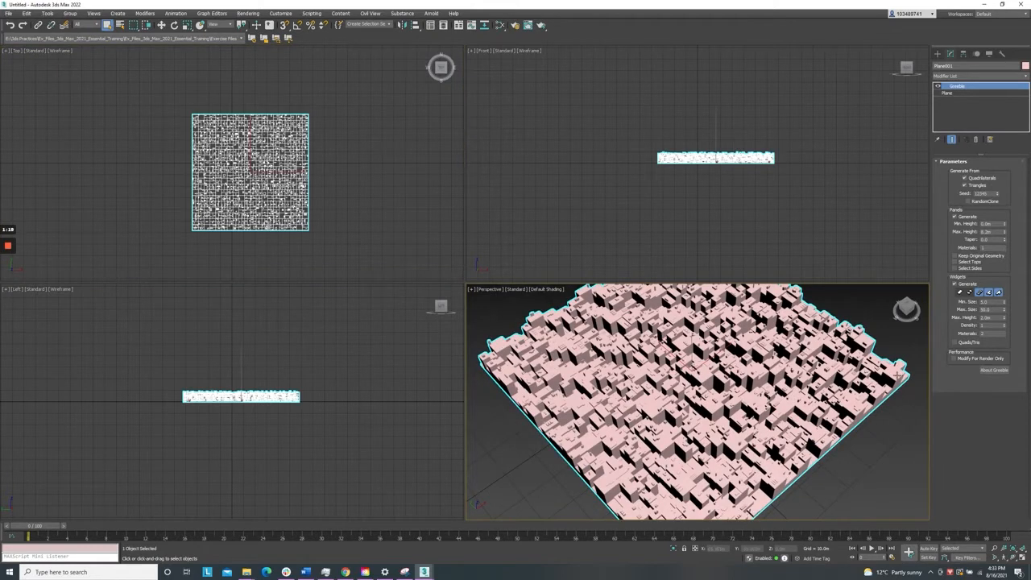
key(F4)
click(988, 293)
click(989, 294)
click(981, 294)
click(988, 293)
click(998, 294)
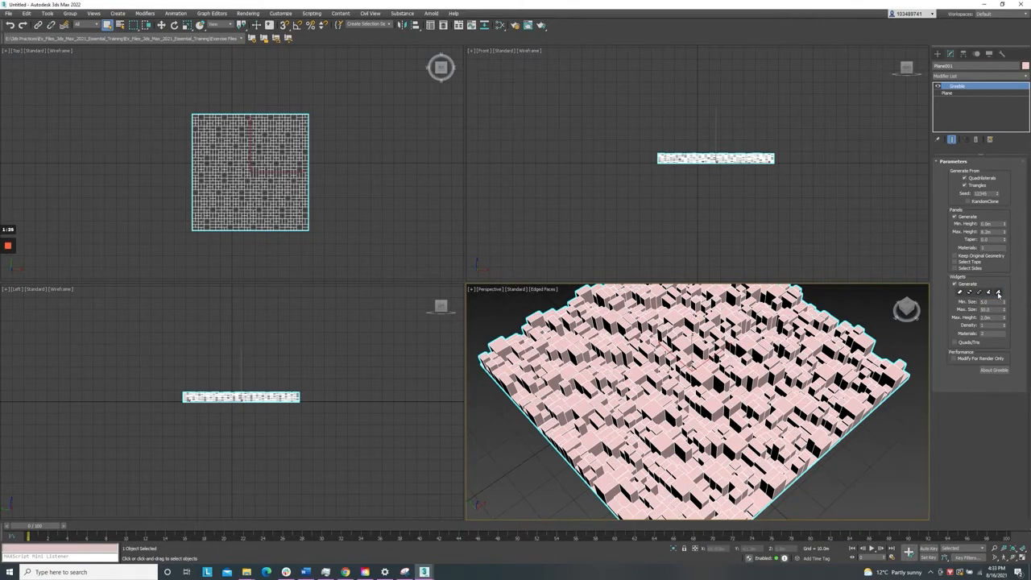
Switch all five Greeble widget types back on and deselect the plane
click(999, 293)
click(989, 292)
click(979, 292)
click(969, 294)
click(959, 292)
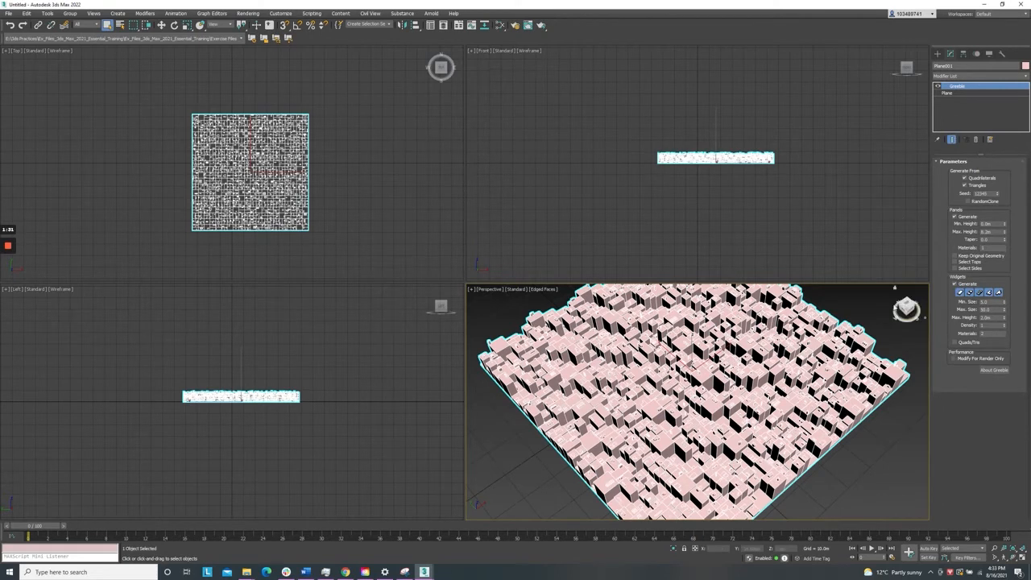
click(859, 312)
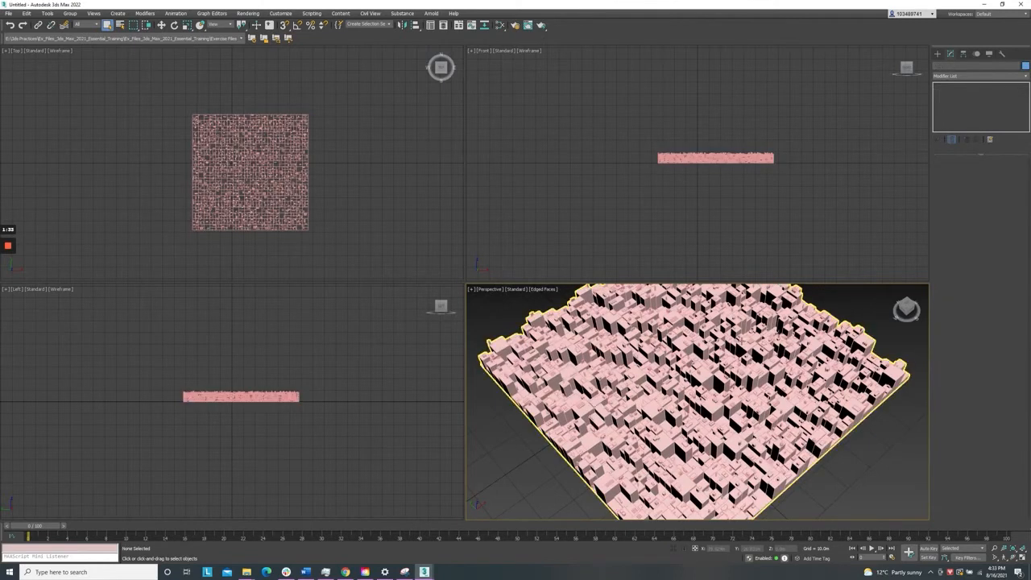
Draw a rectangle spline about 180 m long and 105 m wide in the empty area beside the greebled plane
scroll(654, 358, down, 3)
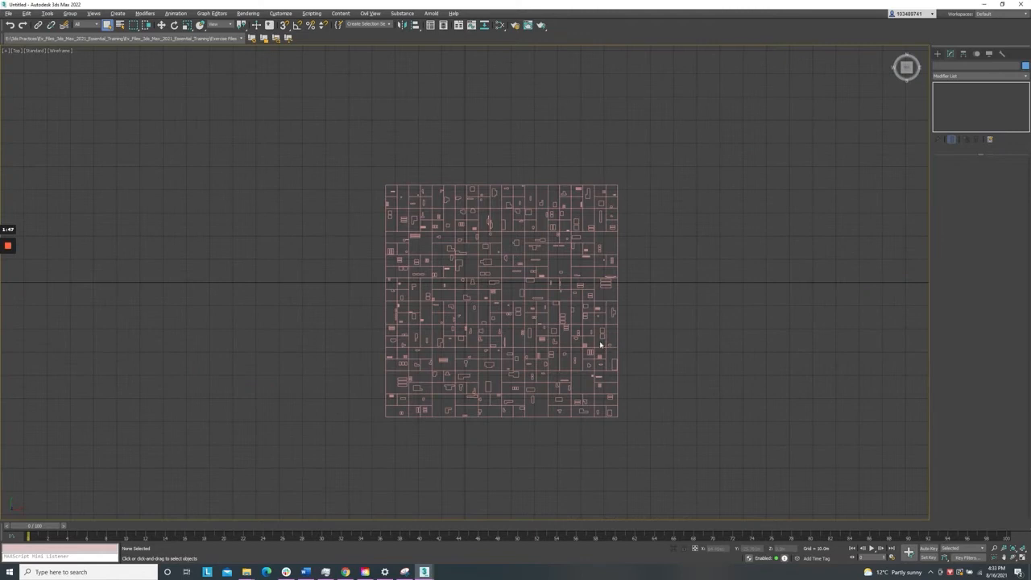
scroll(645, 355, down, 6)
scroll(749, 358, up, 5)
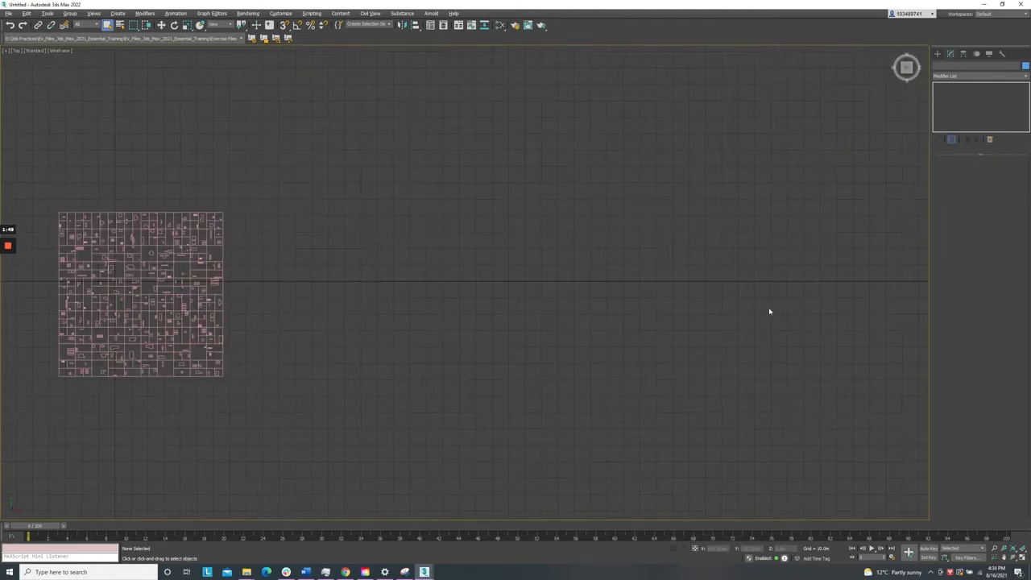
click(938, 54)
click(947, 66)
click(1011, 119)
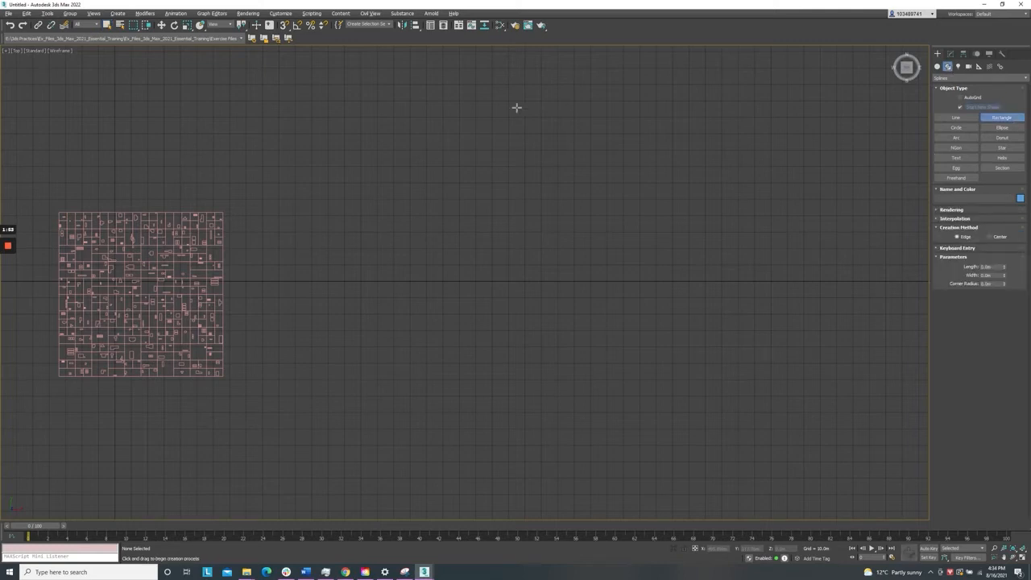
drag(429, 139, 600, 435)
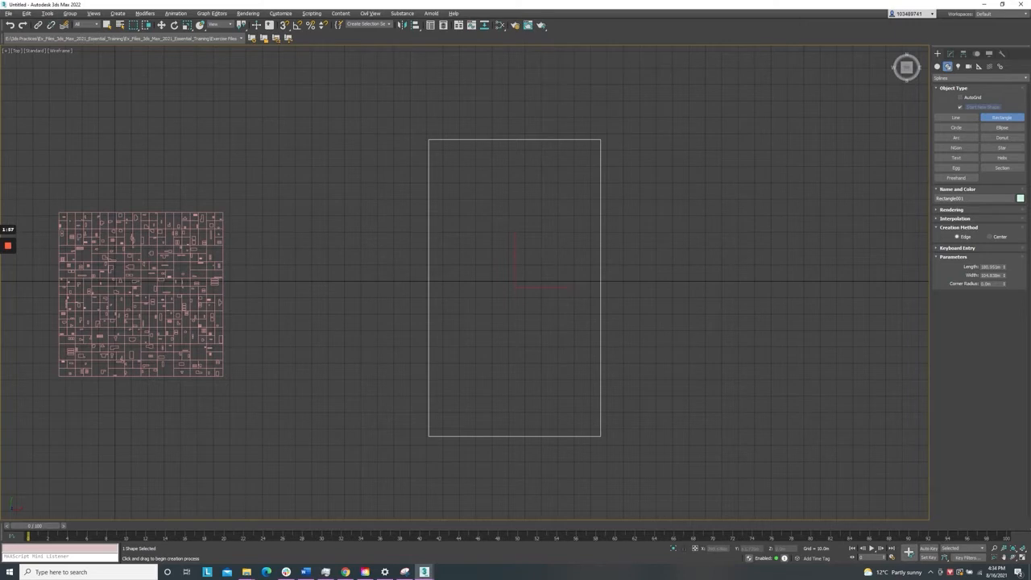
Set the rectangle's length to 150 m and its width to 100 m
click(949, 53)
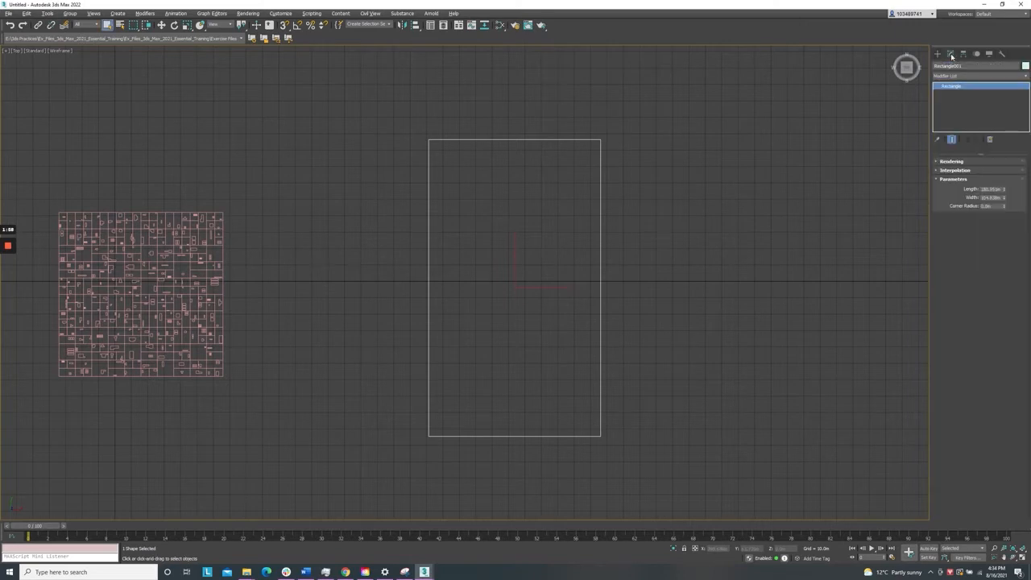
double_click(991, 189)
text(150)
double_click(988, 198)
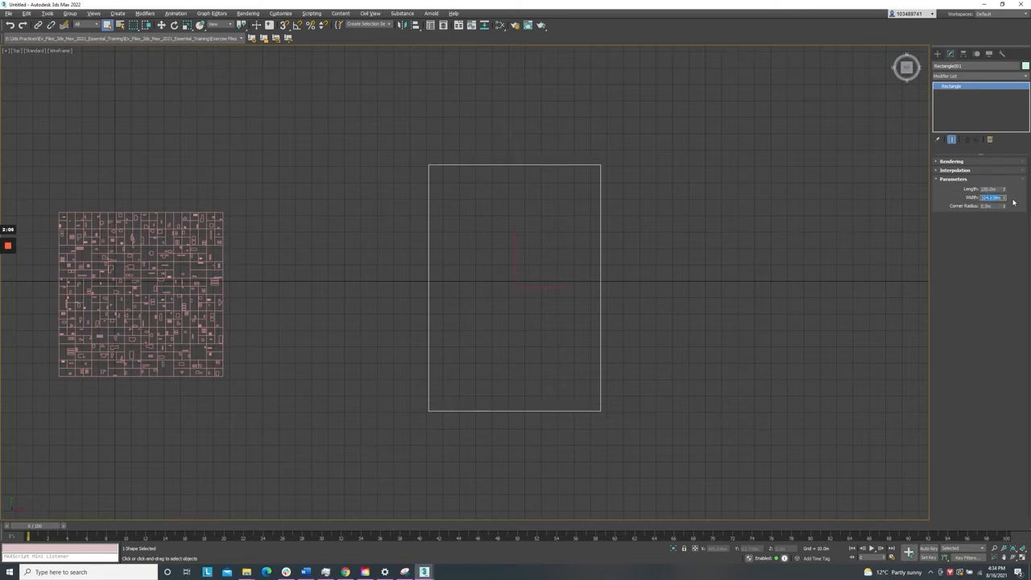
text(100)
key(Tab)
Draw a slightly sloping straight line across the upper part of the rectangle, extending past both of its long sides
click(937, 55)
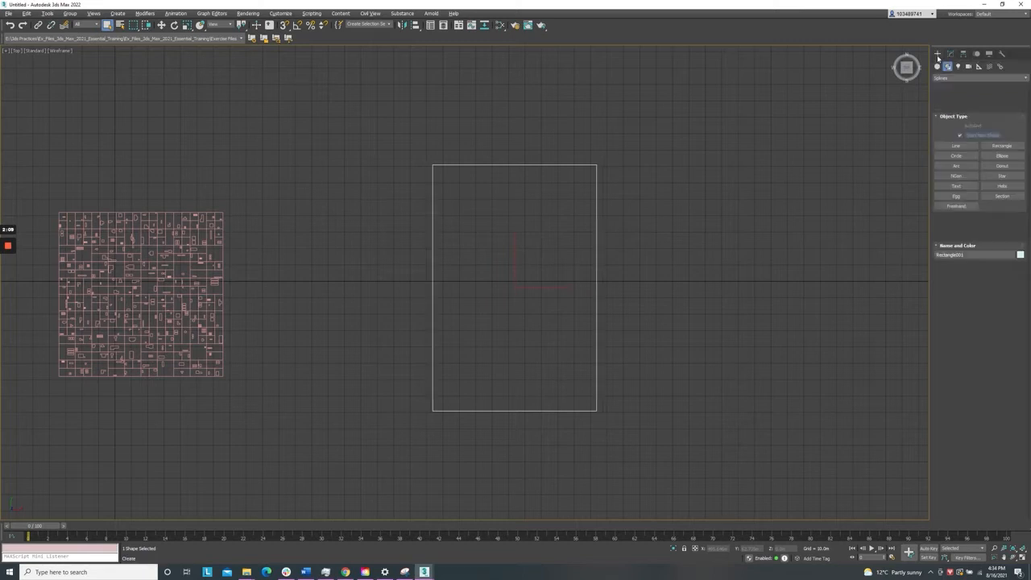
click(959, 118)
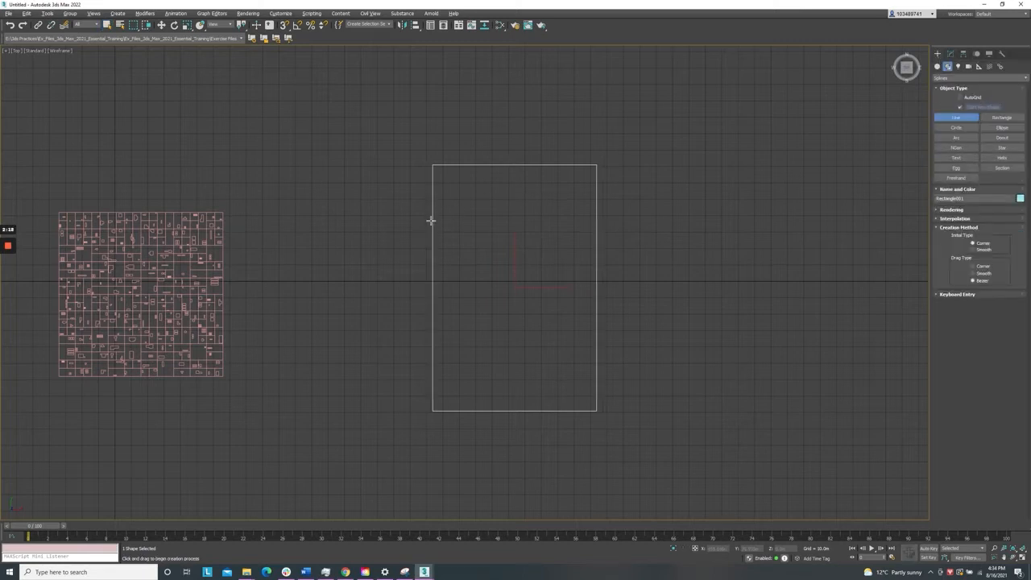
click(394, 215)
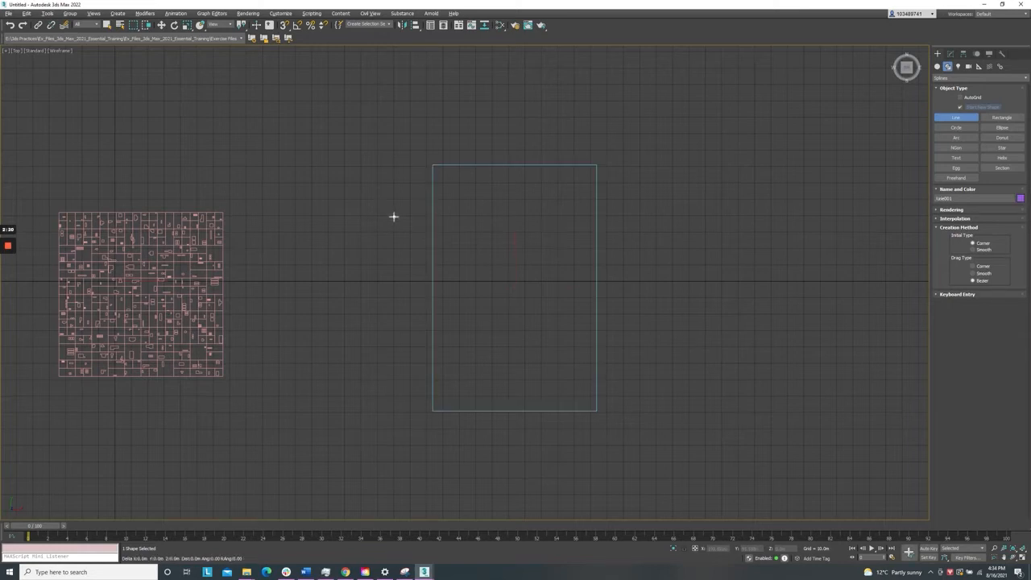
click(664, 246)
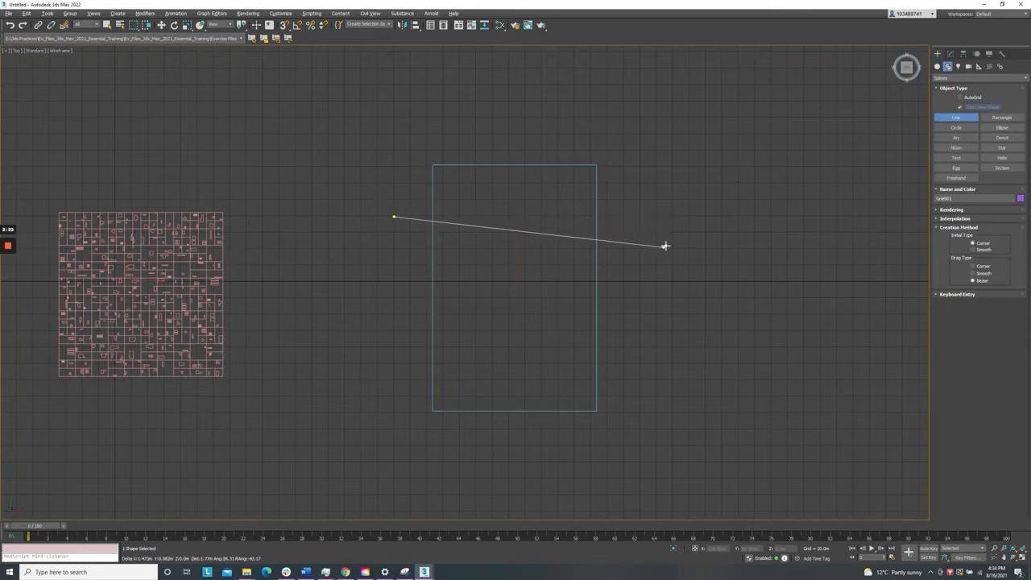
right_click(665, 246)
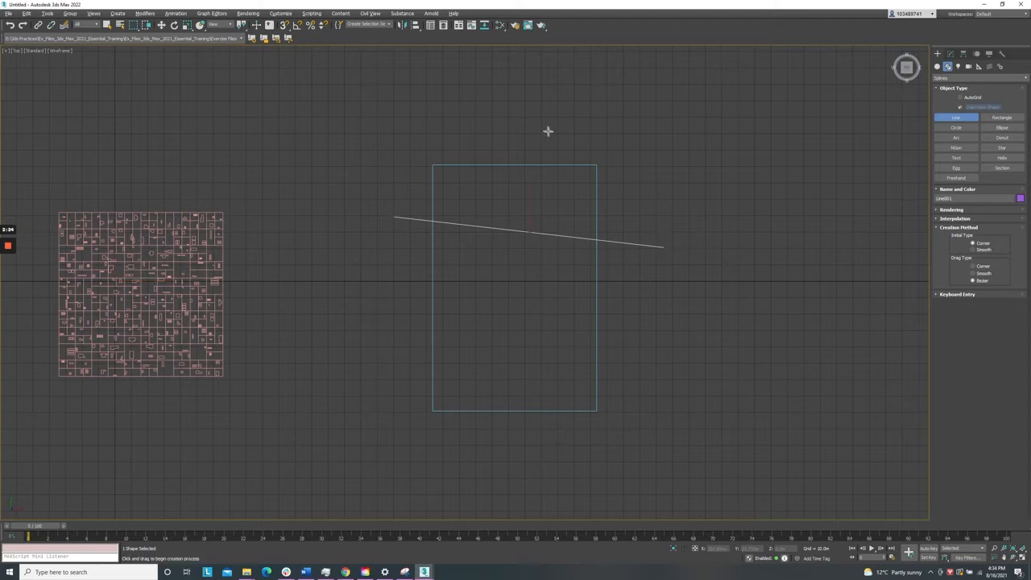
Draw a line from the sloping line down past the rectangle's lower edge, and a crosswise line meeting it from beyond the right edge
click(499, 231)
click(494, 445)
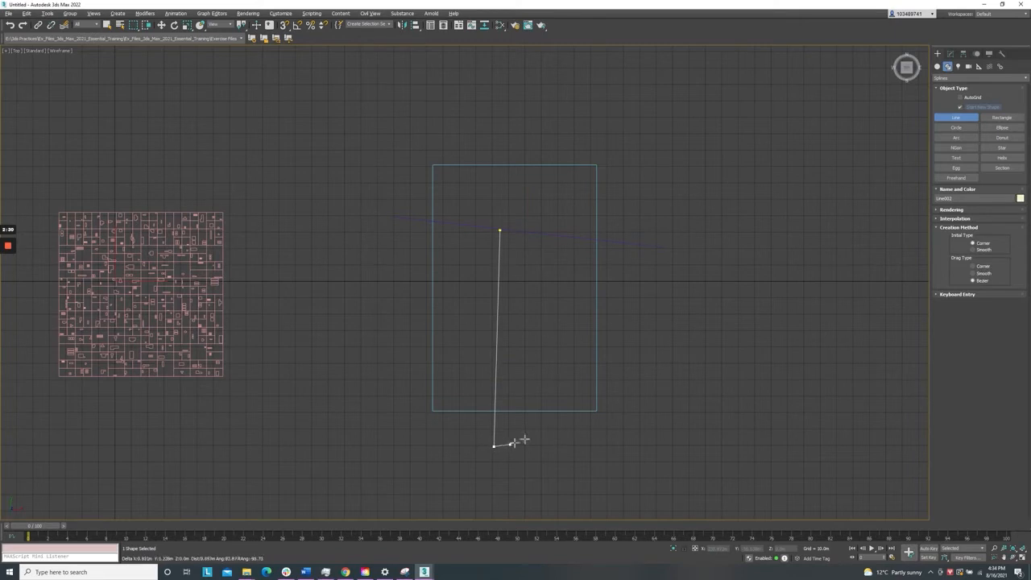
right_click(537, 442)
click(653, 326)
click(498, 331)
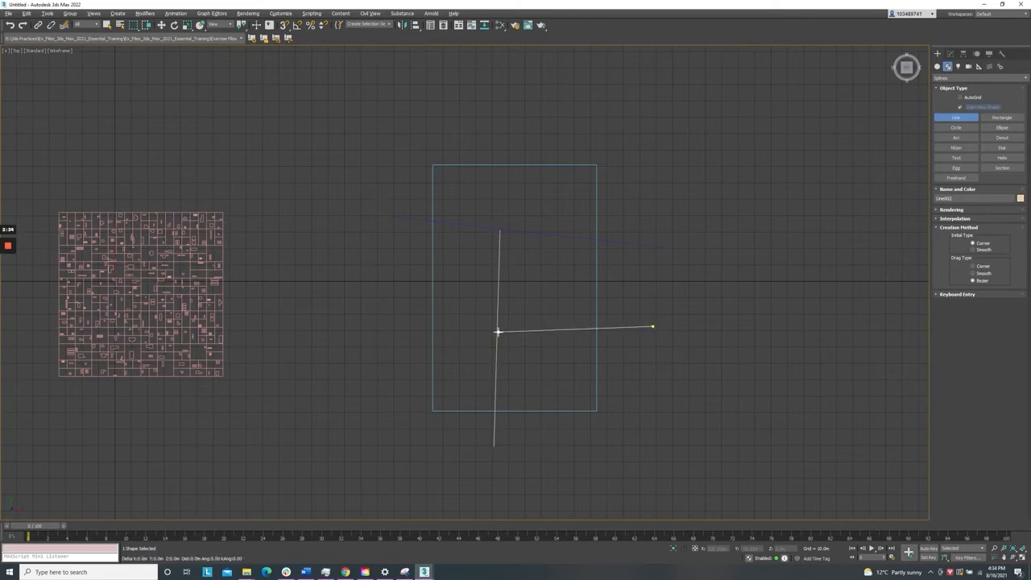
right_click(503, 329)
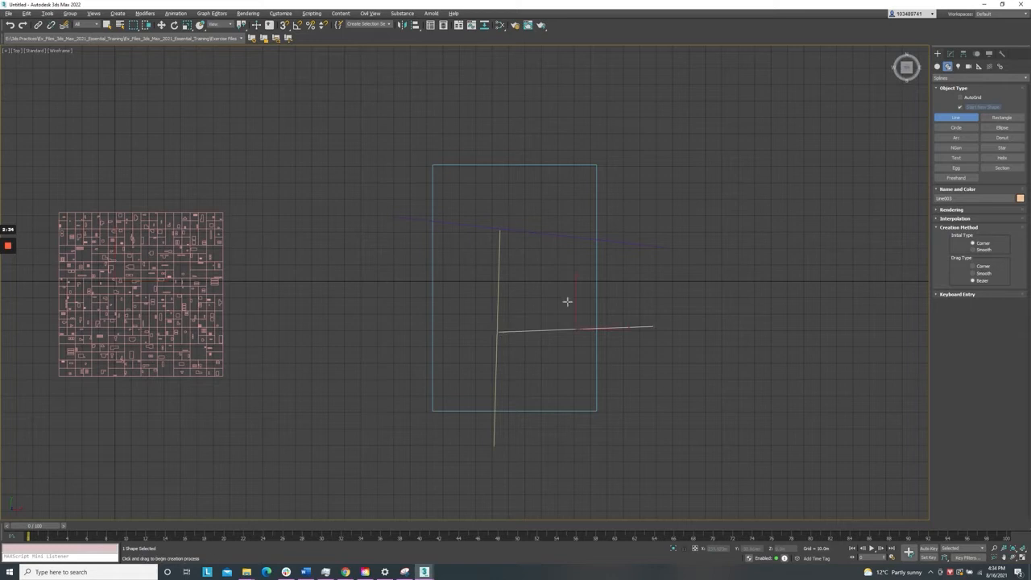
Select the three drawn lines crossing the rectangle and apply a SplineOffset modifier to them
click(108, 25)
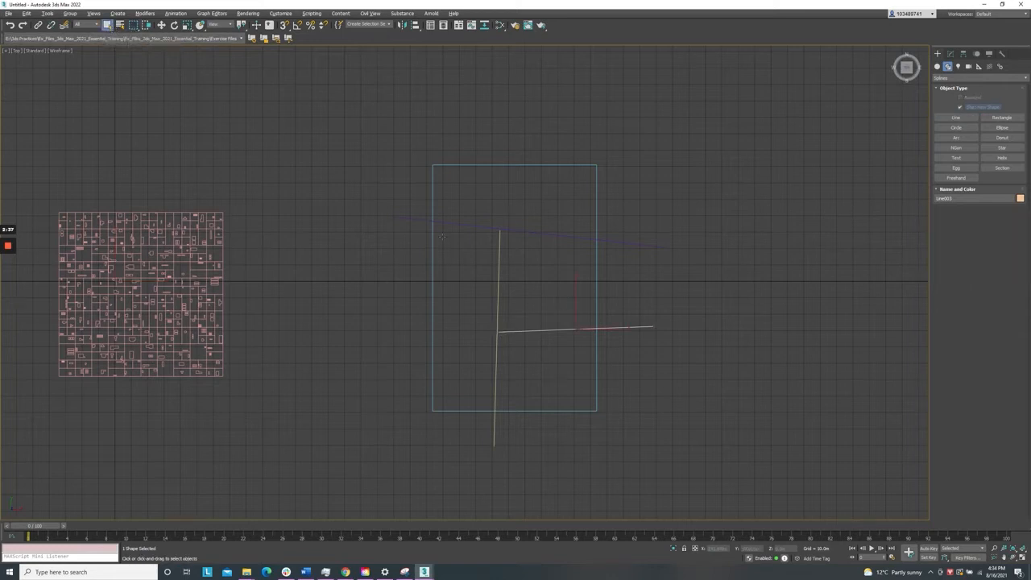
drag(571, 379, 471, 207)
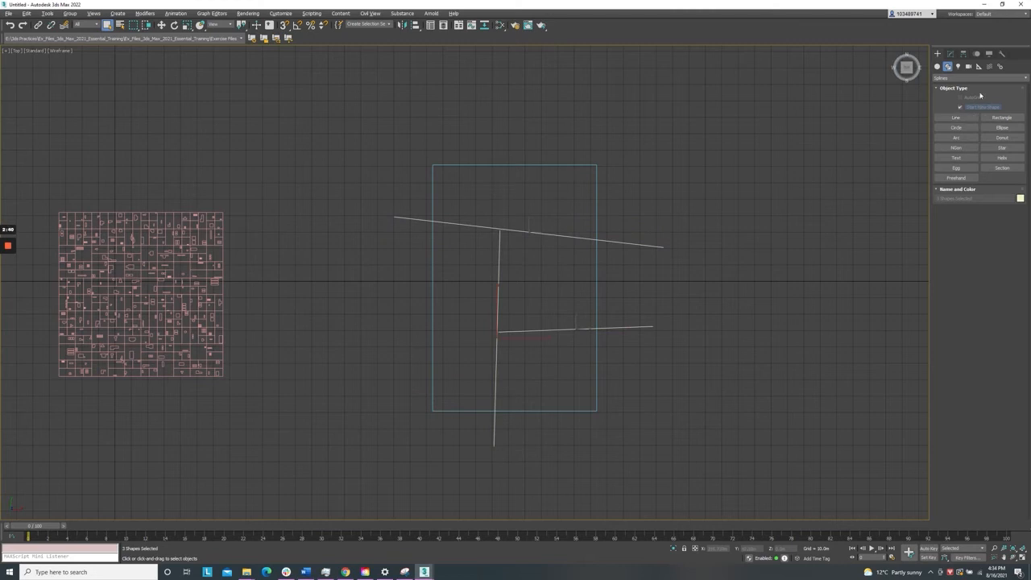
click(950, 53)
click(962, 73)
scroll(967, 129, down, 1)
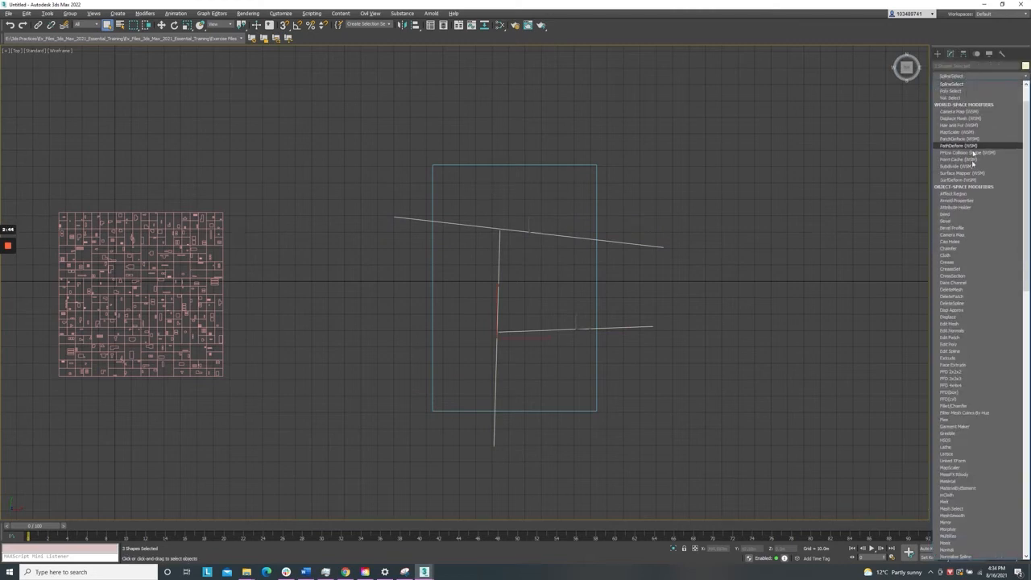
scroll(1006, 451, down, 10)
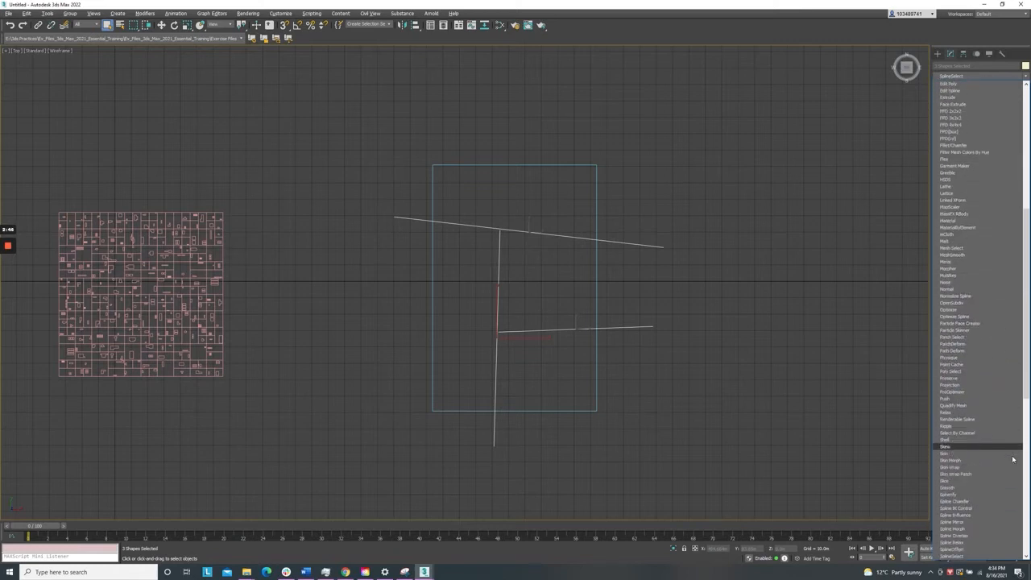
scroll(1012, 459, down, 15)
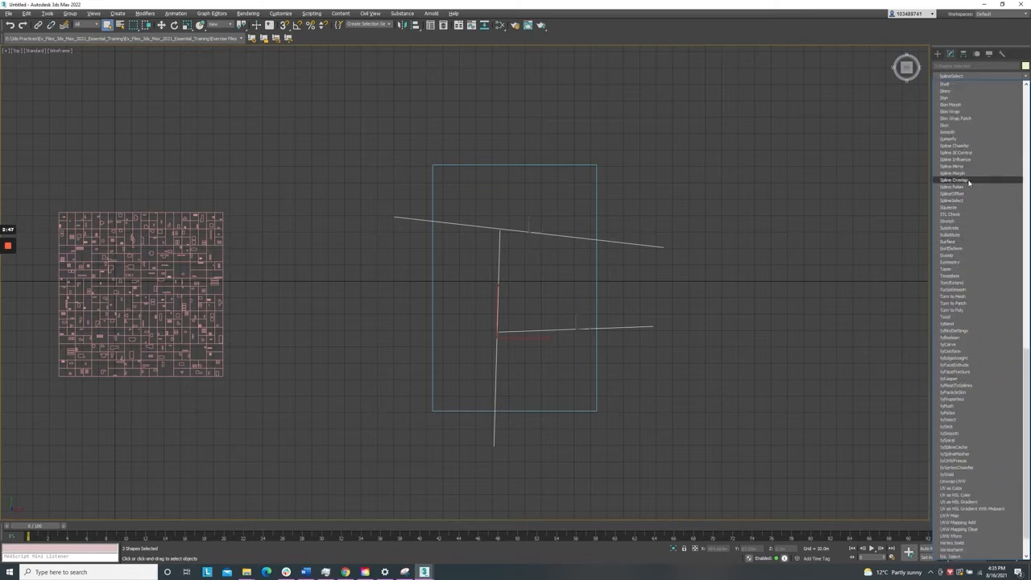
click(960, 194)
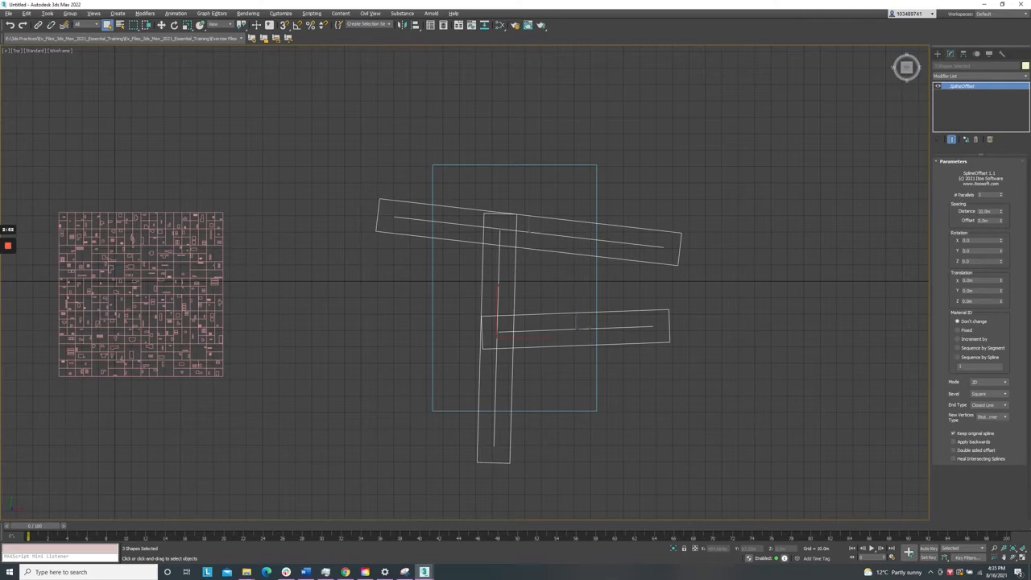
double_click(985, 211)
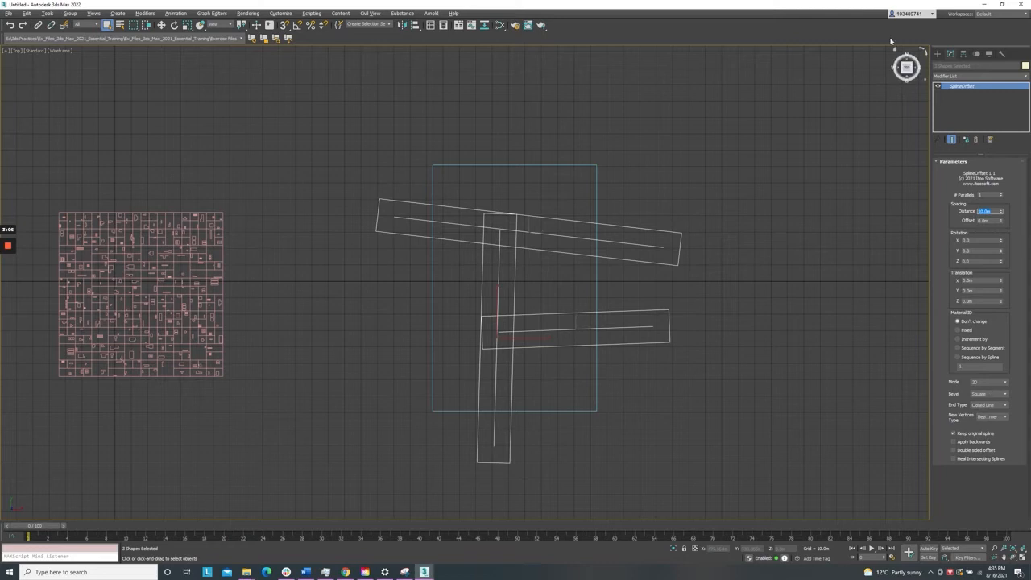
click(959, 114)
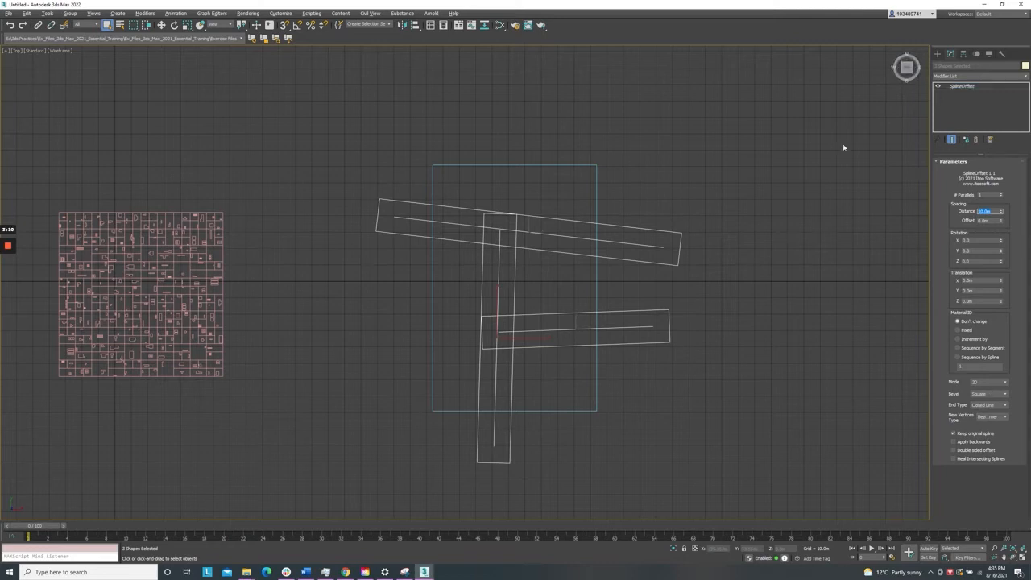
Select the site rectangle and turn it into a ShpBoolean compound shape
click(512, 169)
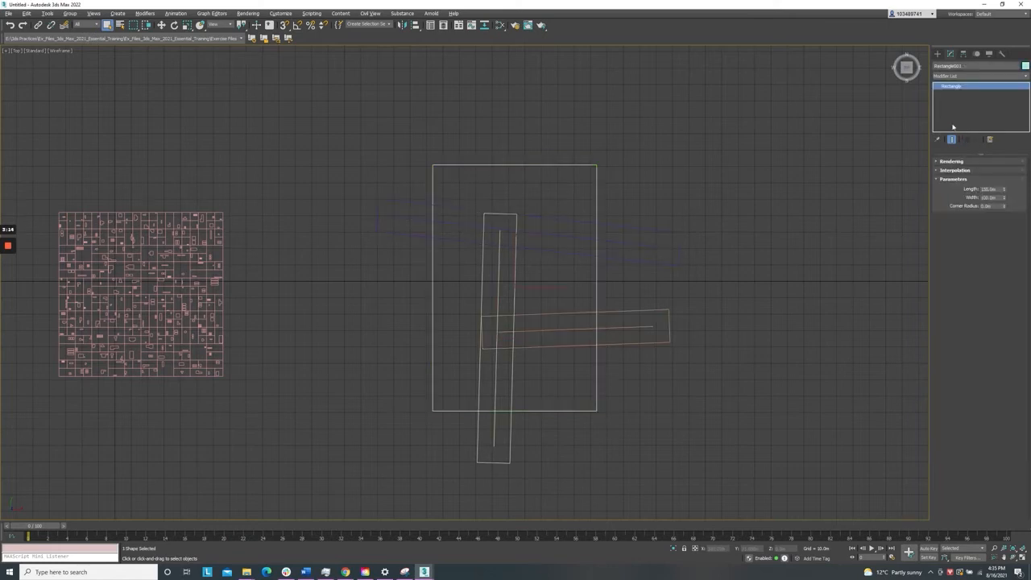
click(937, 54)
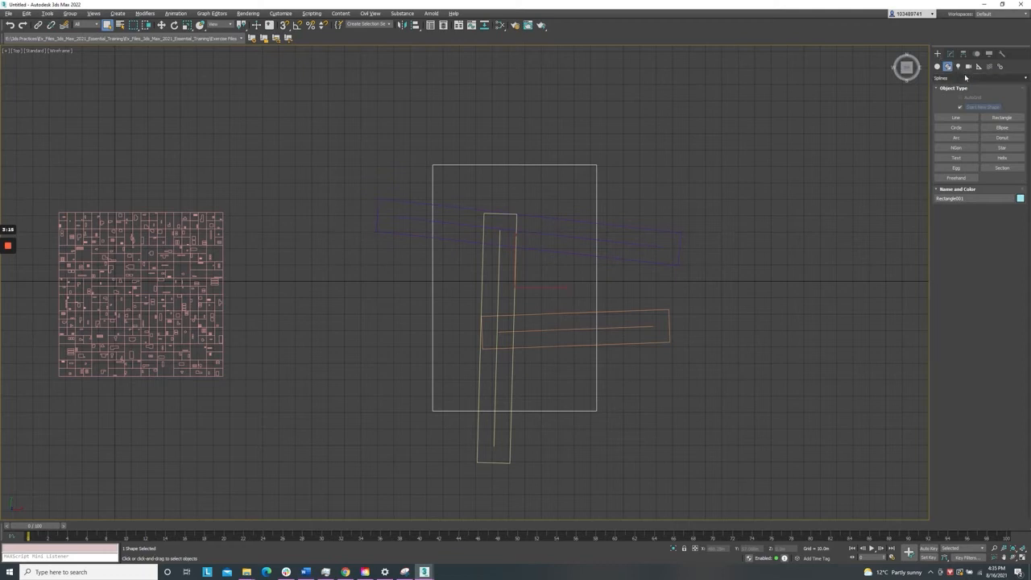
click(966, 77)
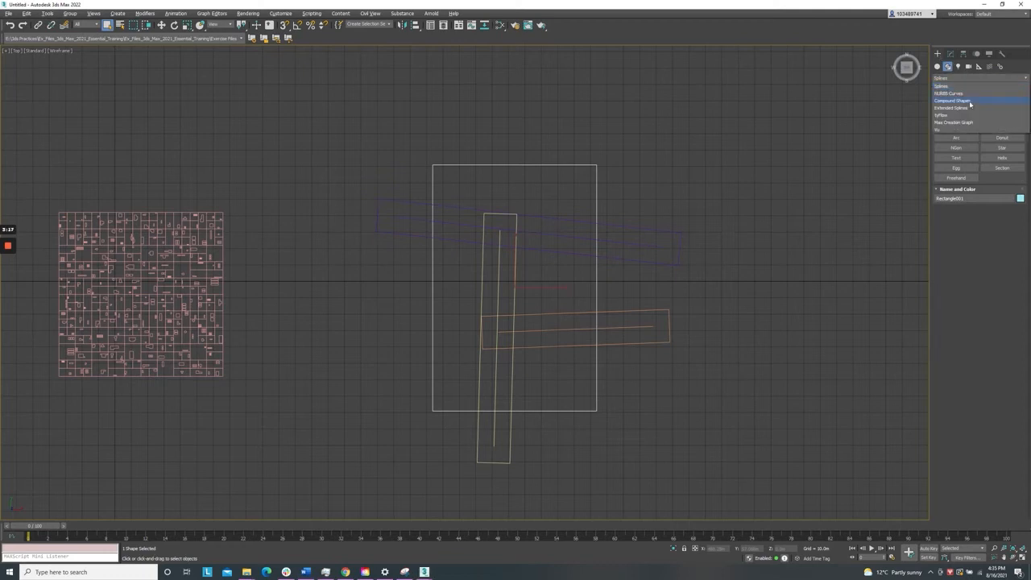
click(969, 102)
click(979, 119)
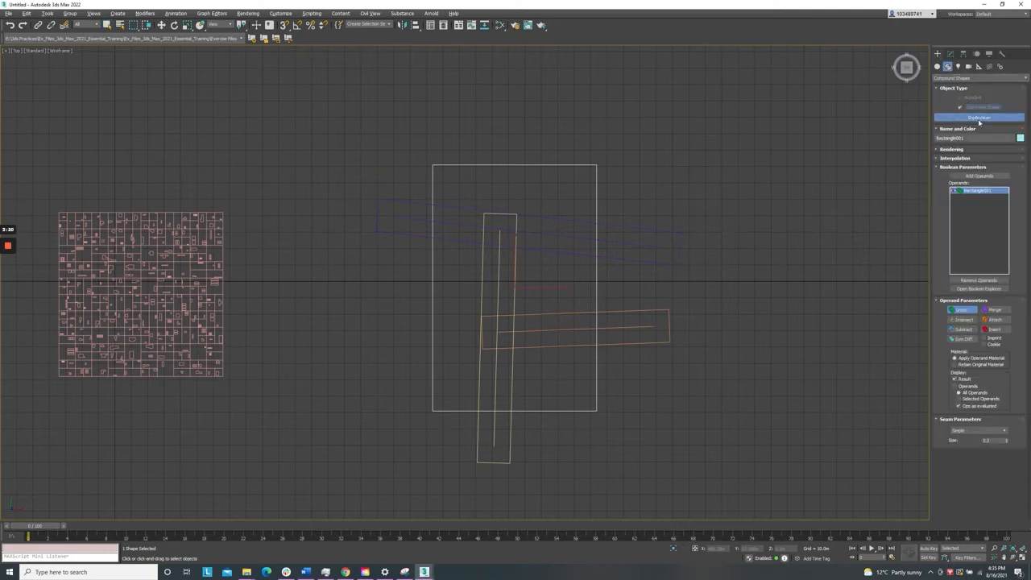
Subtract the three offset line outlines from the rectangle so it splits into four separate blocks
click(963, 329)
click(989, 176)
click(645, 230)
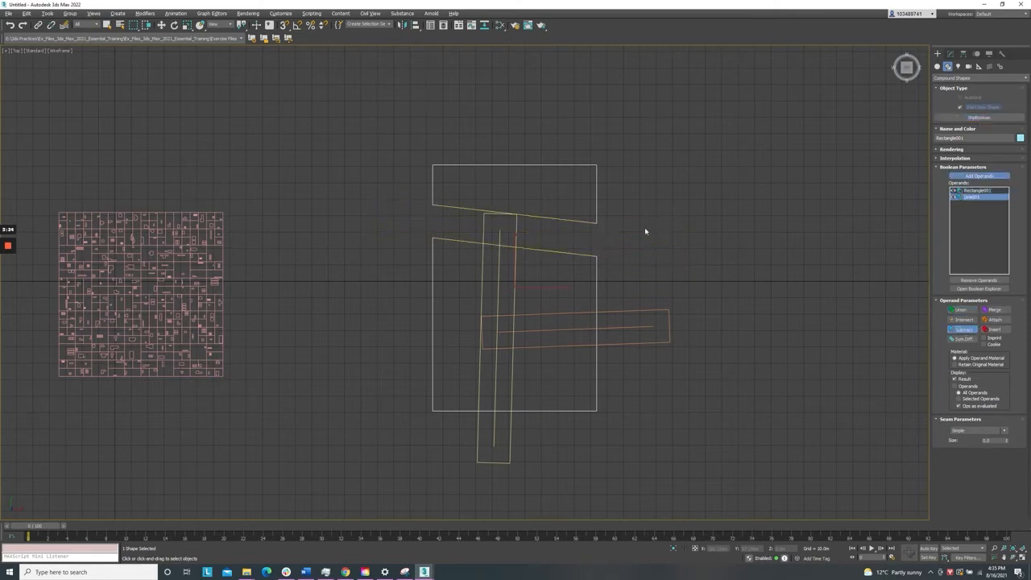
click(520, 227)
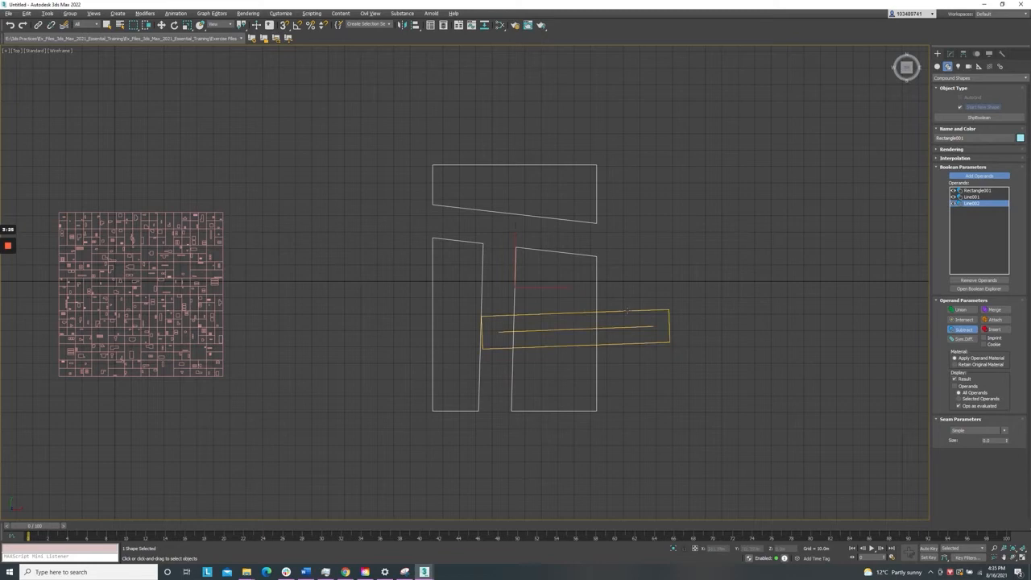
click(628, 313)
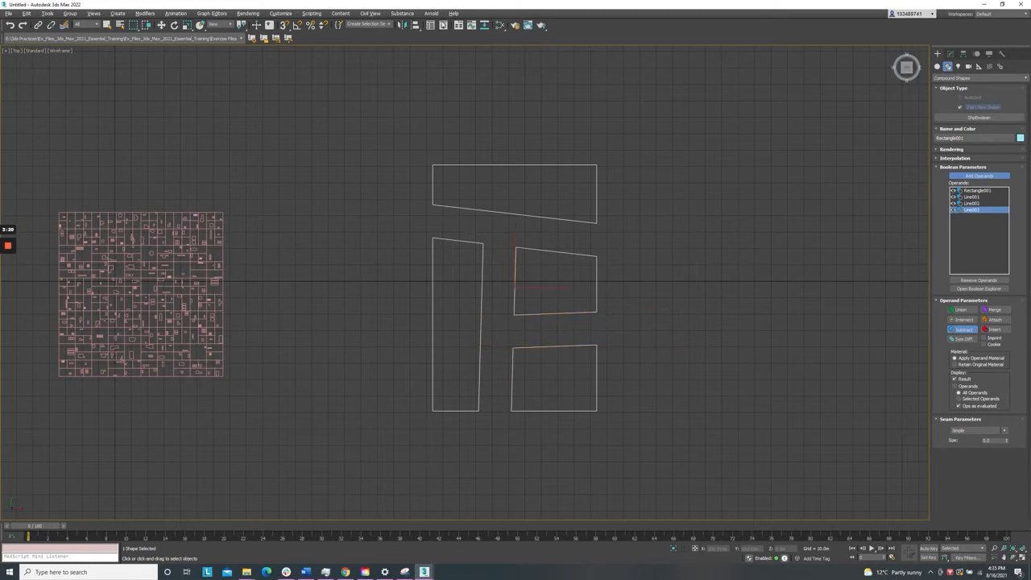
Clone the subdivided site shape from the scene's object list and name the clone Building
click(443, 25)
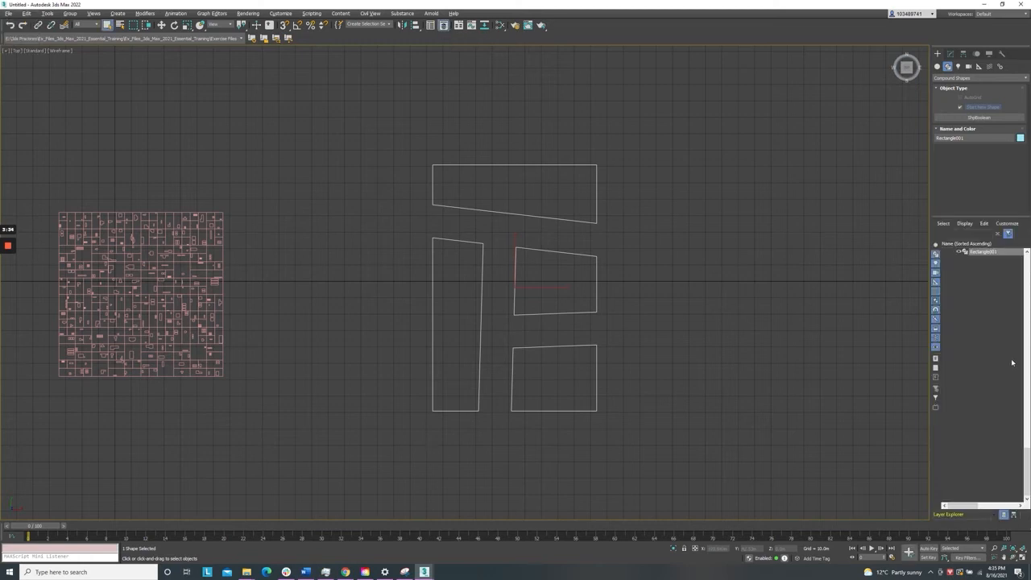
right_click(950, 281)
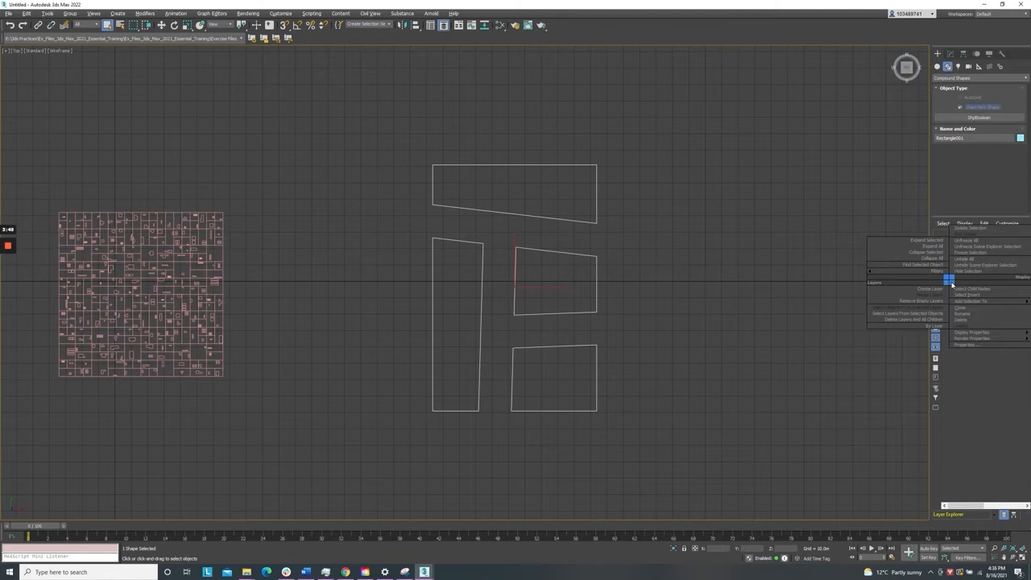
click(962, 307)
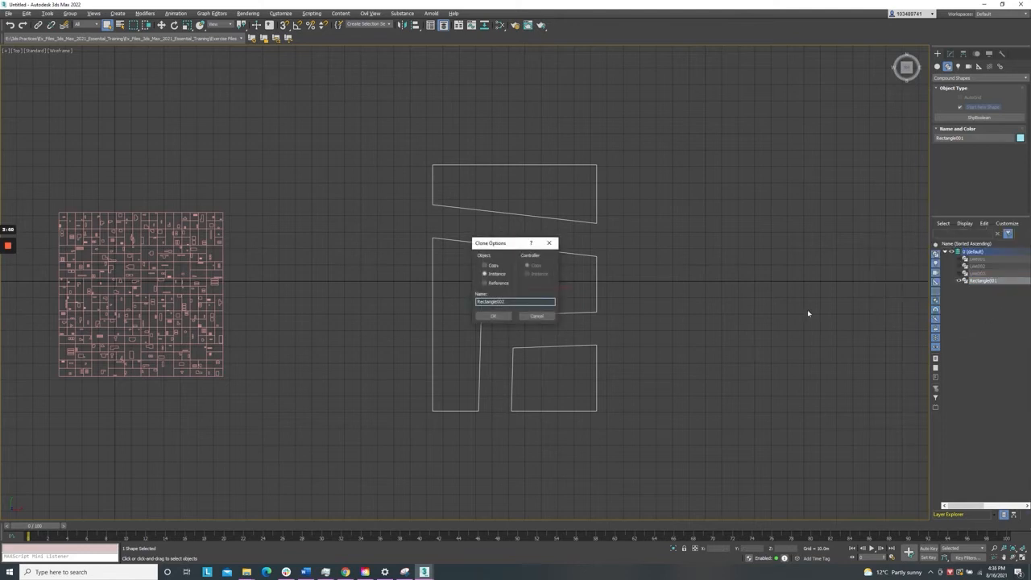
double_click(496, 302)
text(B)
click(489, 315)
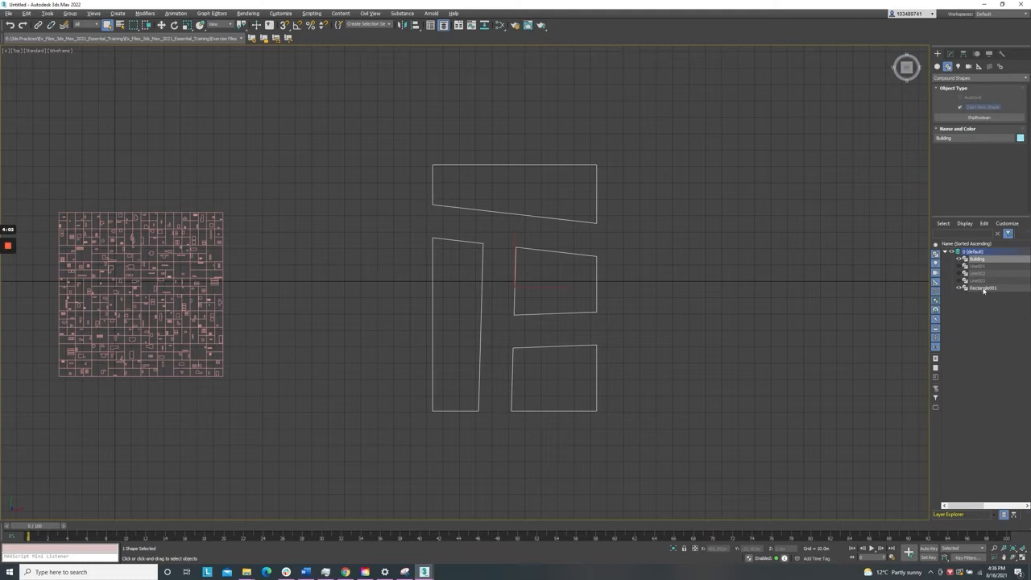
Rename the original site shape as Footpath
right_click(983, 290)
click(1016, 321)
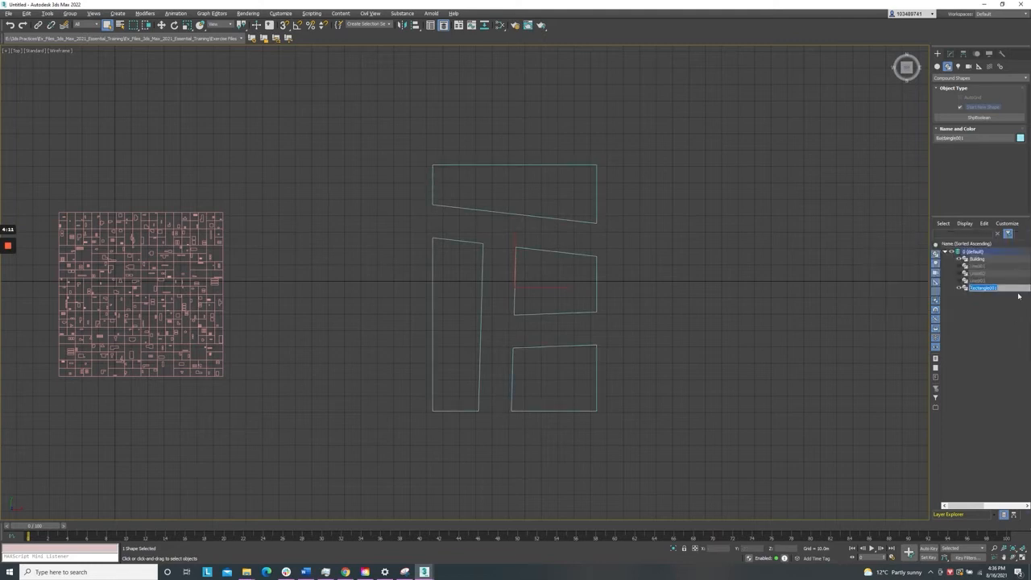
text(Bu)
click(1007, 345)
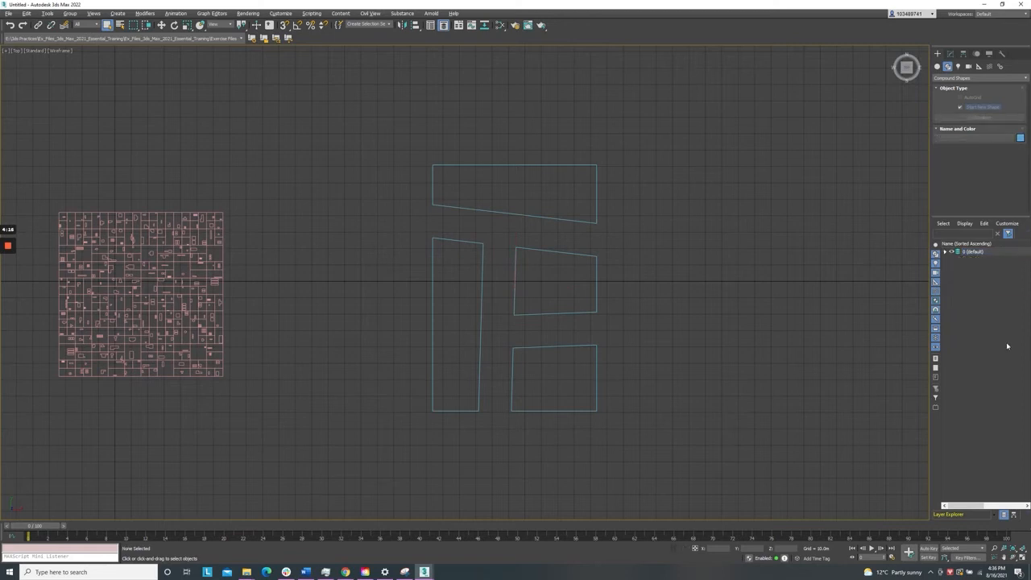
Hide the Footpath shape and select the Building shape, leaving the scene's object list closed
click(946, 252)
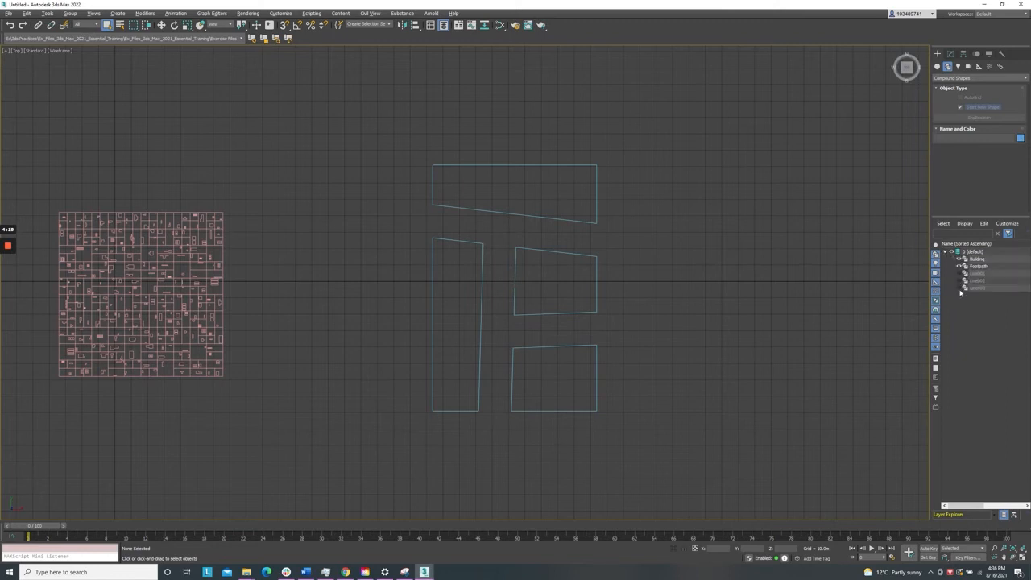
click(959, 267)
click(589, 223)
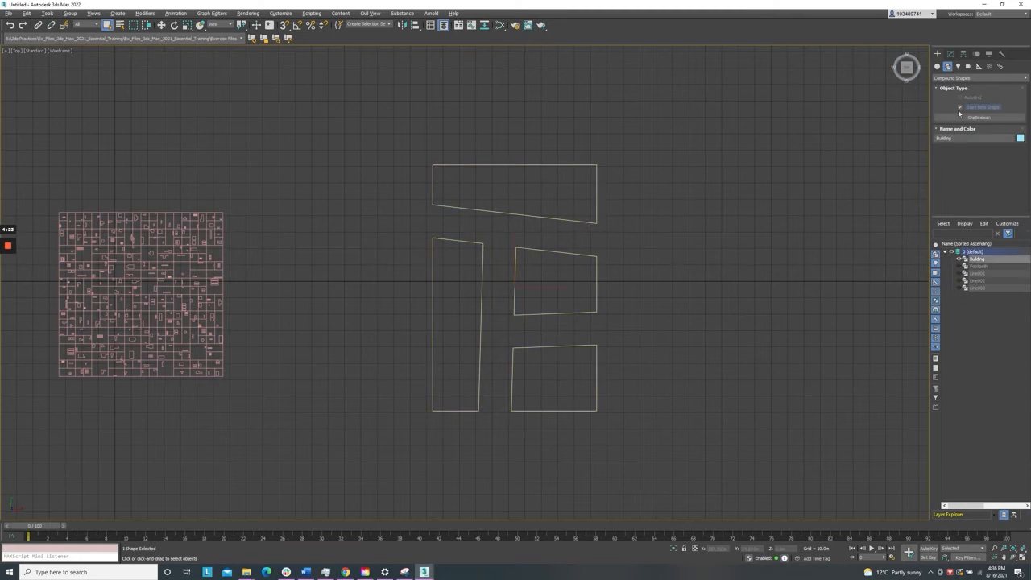
click(443, 25)
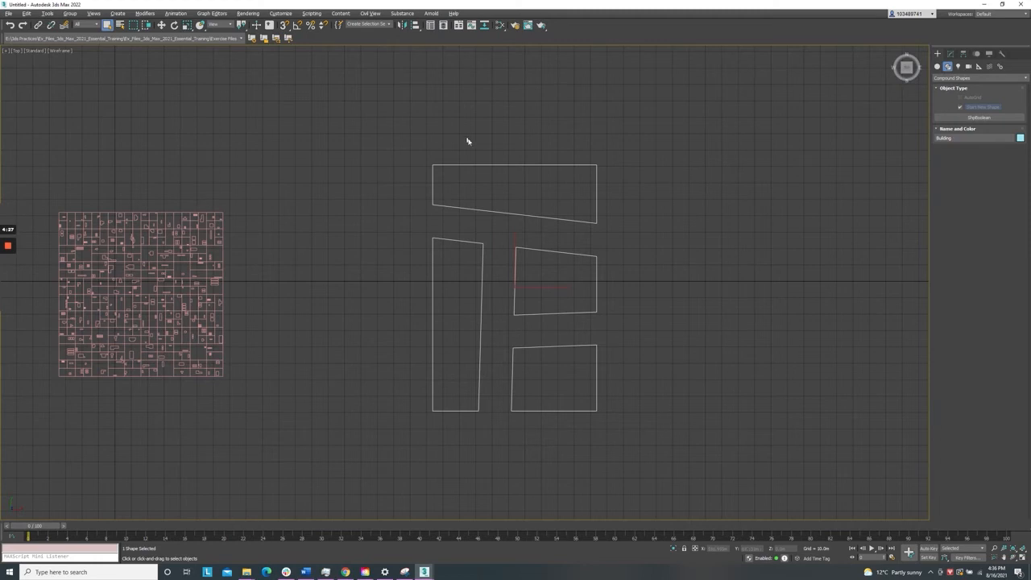
Try a Chamfer seam on only the Line003 operand of the Building shape's boolean and increase its size
click(950, 54)
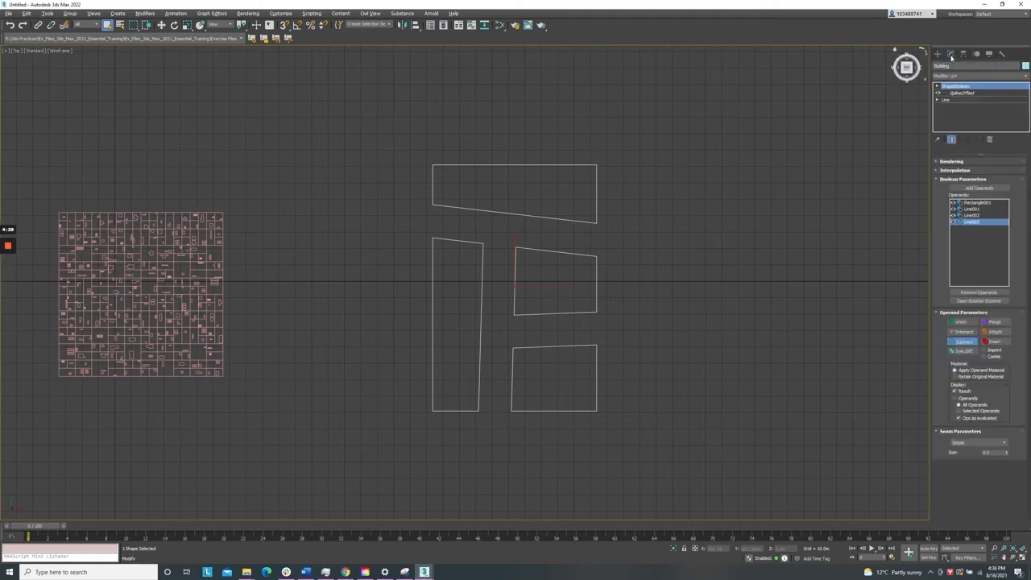
click(995, 443)
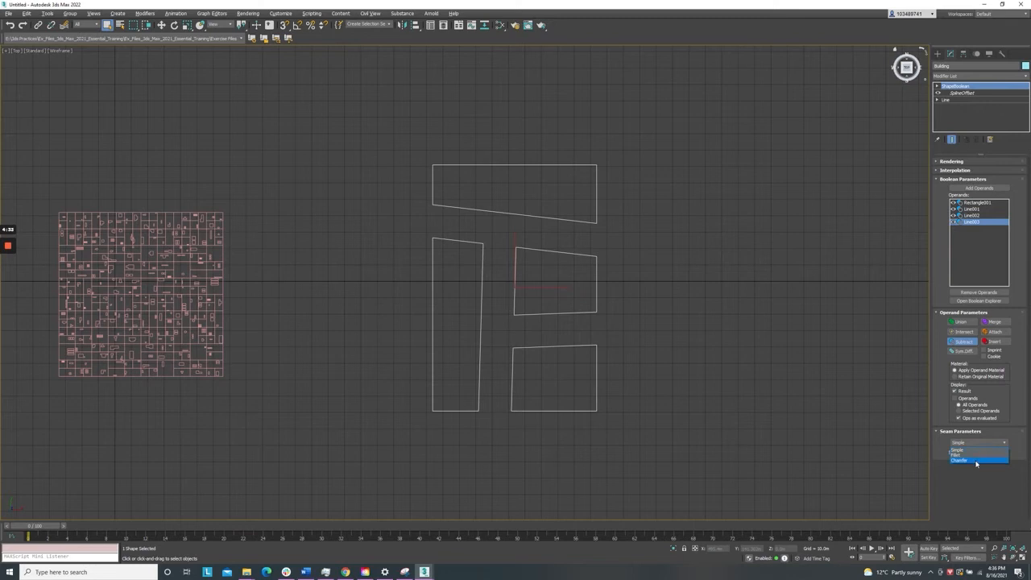
click(976, 461)
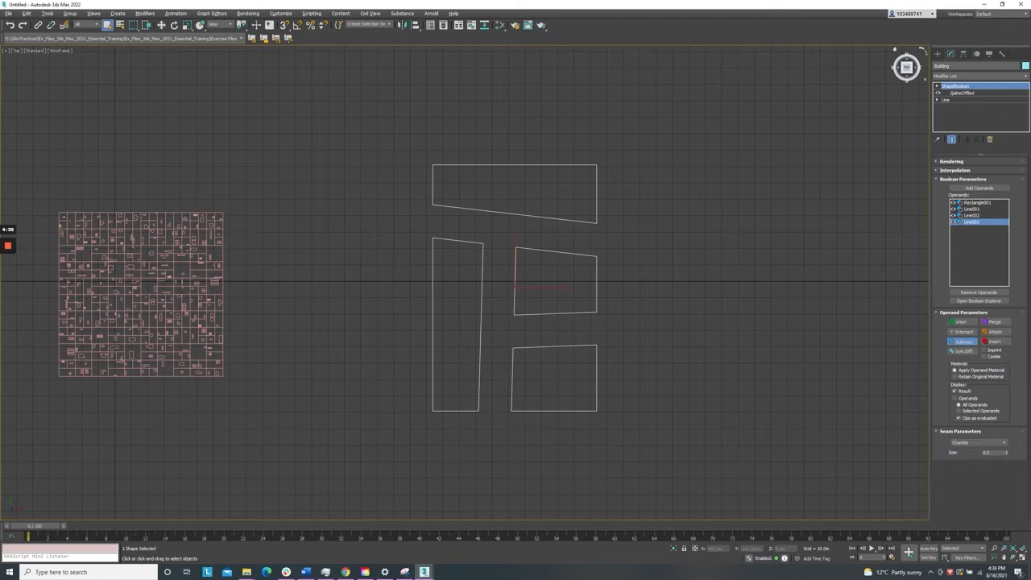
drag(1004, 455, 1014, 423)
click(996, 246)
Set the seam of all four boolean operands of the Building shape to Chamfer with a size of 5
click(981, 223)
shift+click(980, 203)
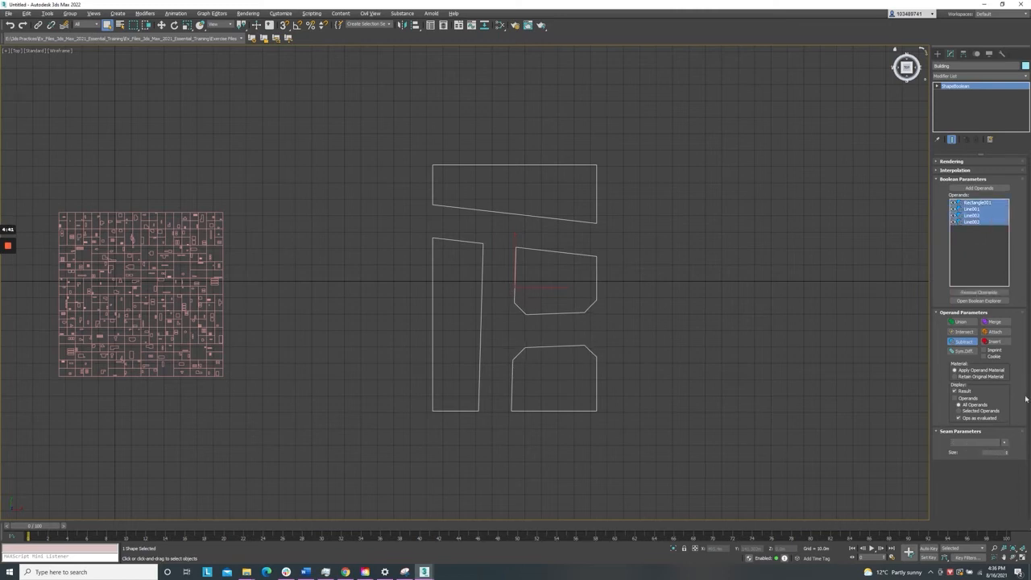
click(1006, 445)
click(989, 461)
drag(1007, 451, 968, 457)
key(Return)
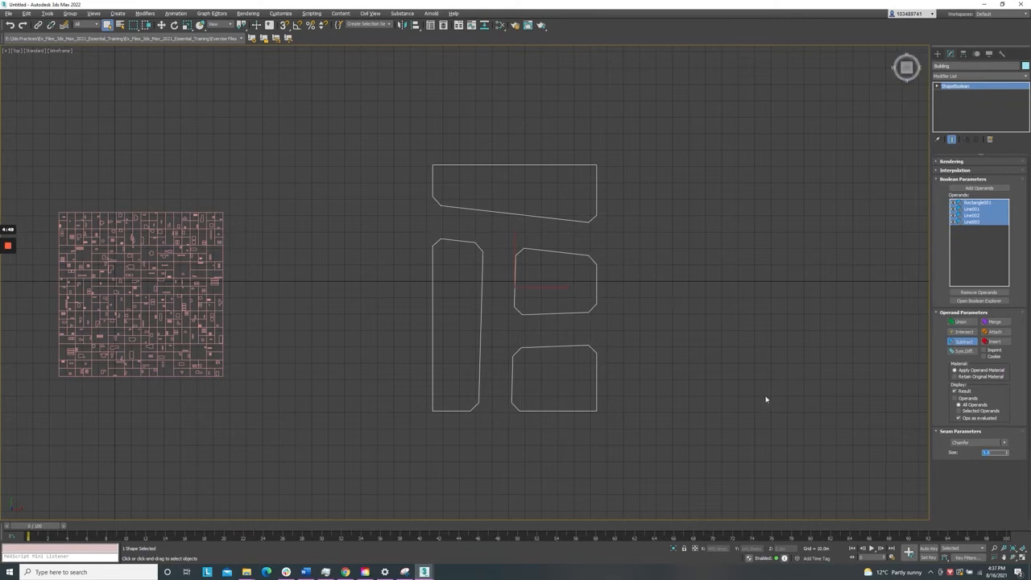
Add a Quadify Mesh modifier to the chamfered Building shape
click(960, 76)
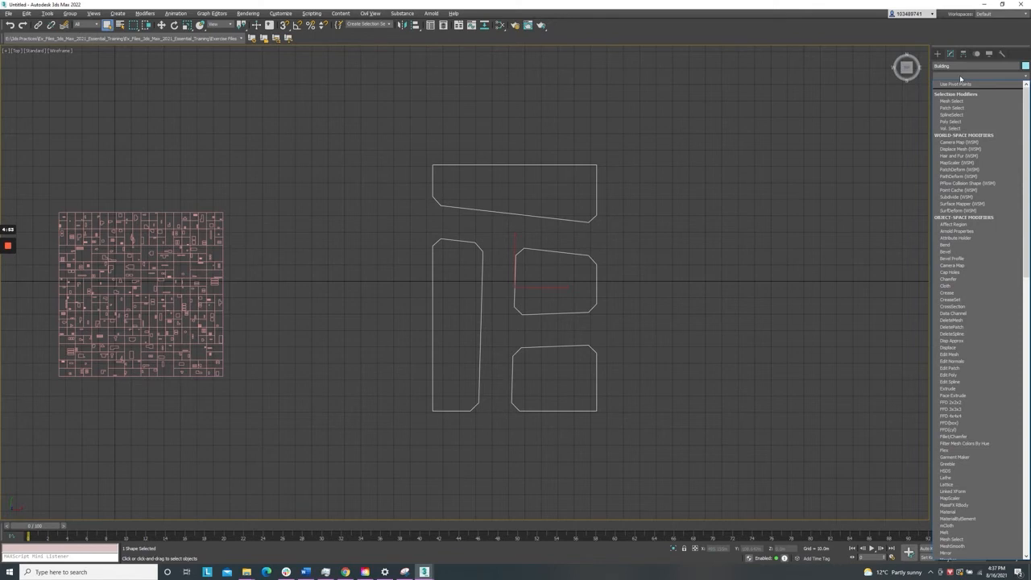
key(q)
click(962, 86)
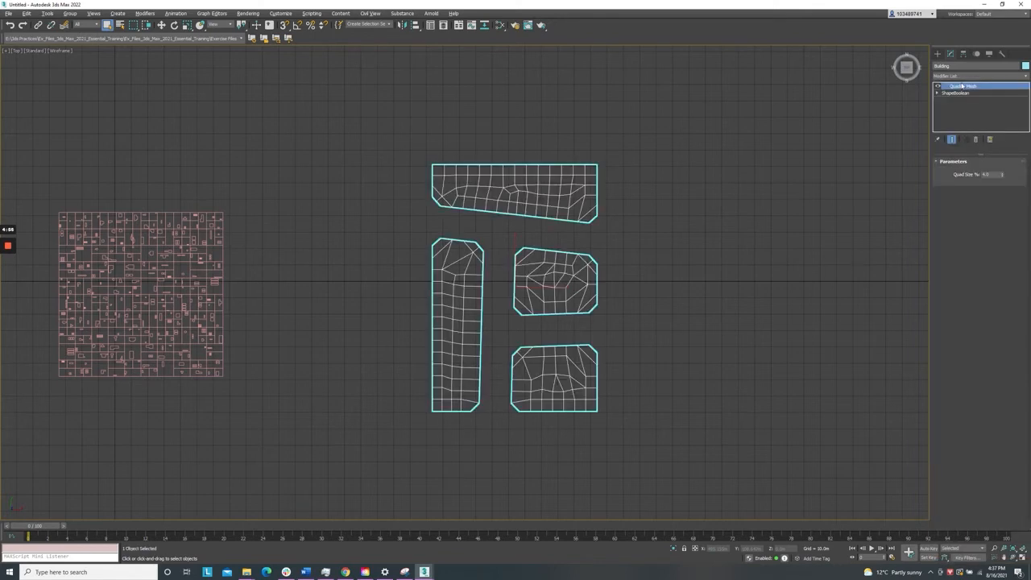
Try smaller and larger quad sizes on the Building mesh, and set the quad size back to 4%
drag(1002, 174, 1002, 175)
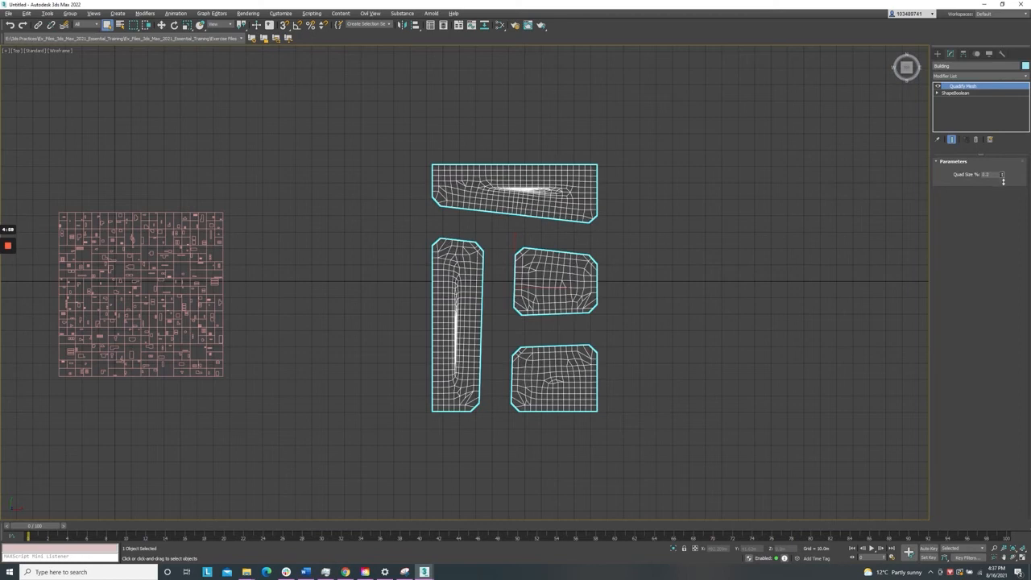
mouse_move(1003, 175)
mouse_down()
mouse_move(1000, 167)
mouse_move(1002, 176)
mouse_up()
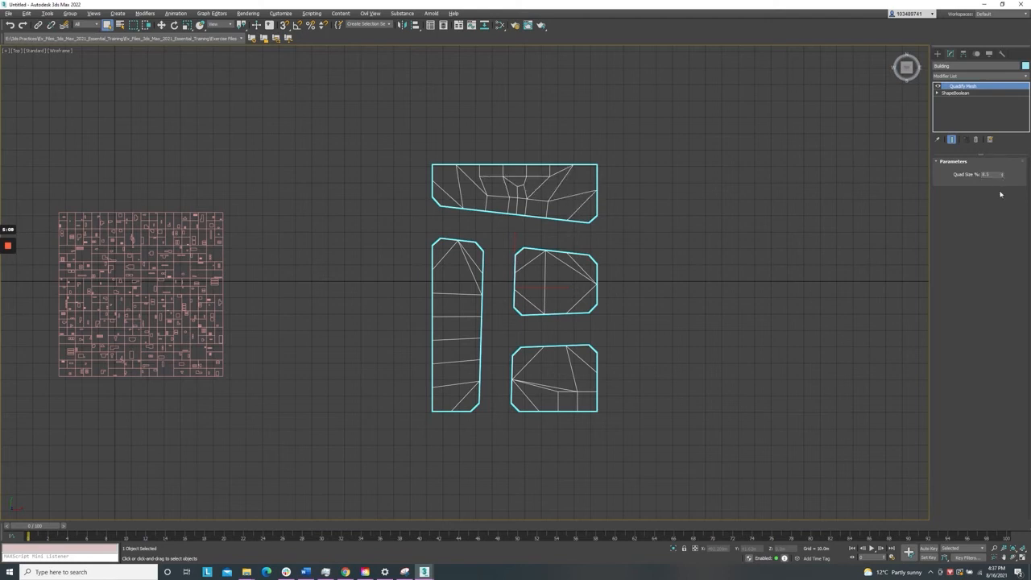
click(986, 174)
key(Return)
drag(1003, 177, 1003, 177)
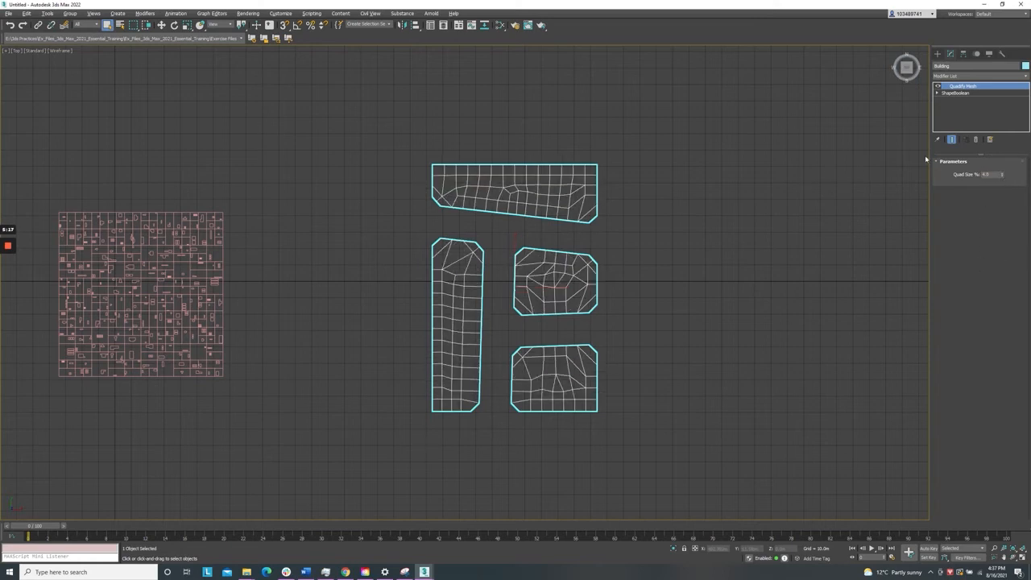
Add a Greeble modifier to the quadified Building mesh and view the generated blocks in the perspective view
click(952, 77)
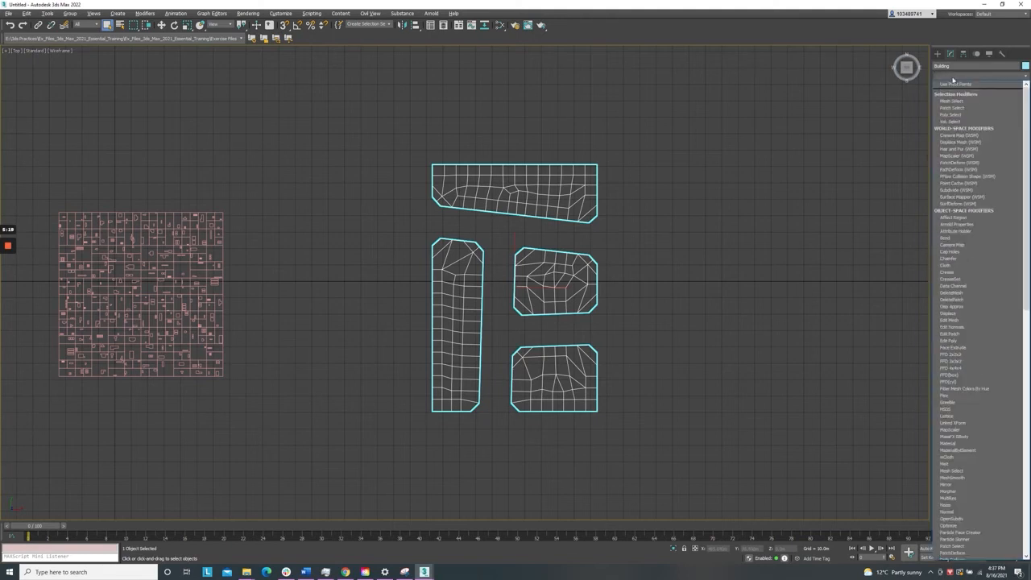
text(g)
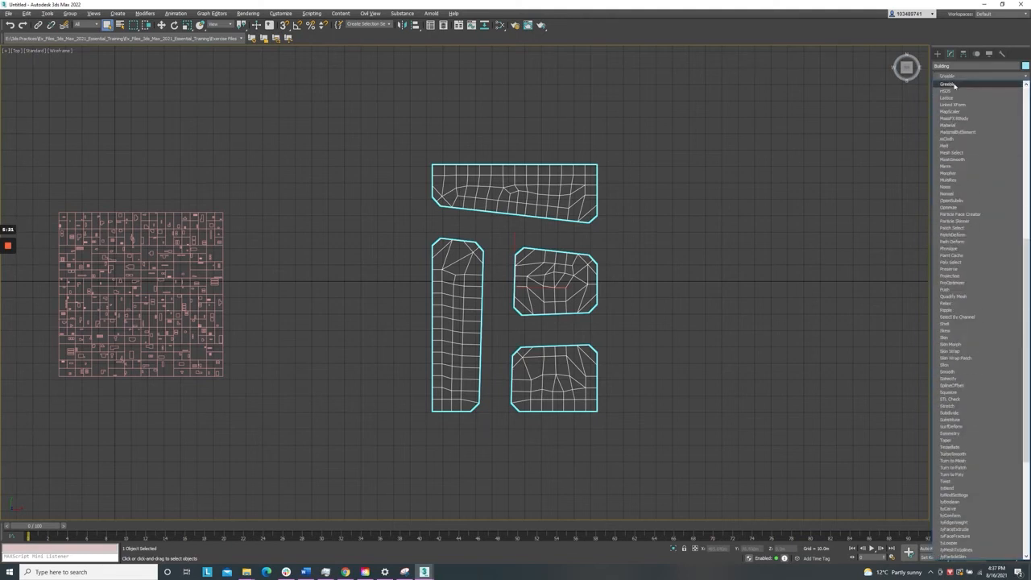
click(950, 83)
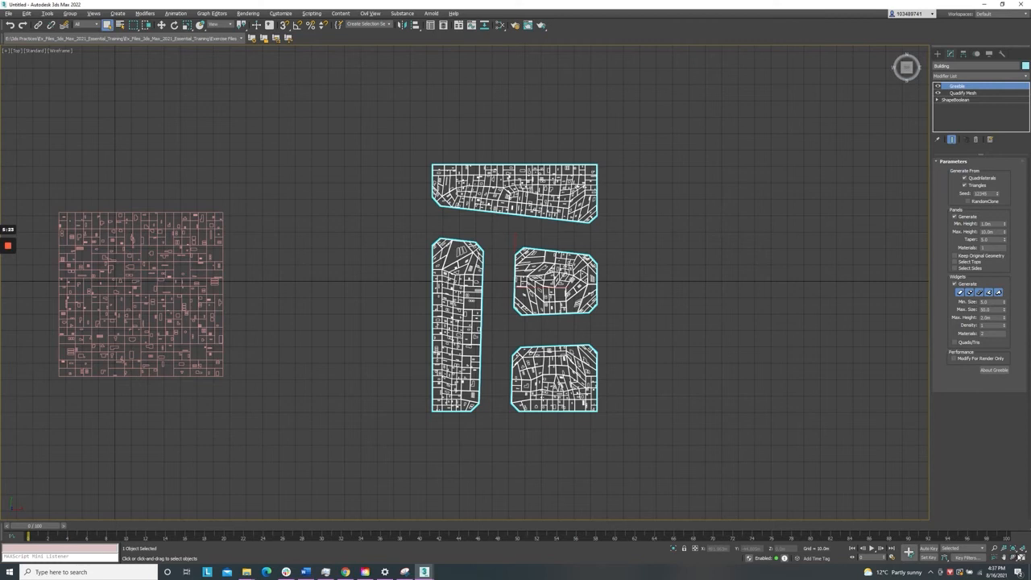
click(1022, 558)
scroll(594, 333, down, 4)
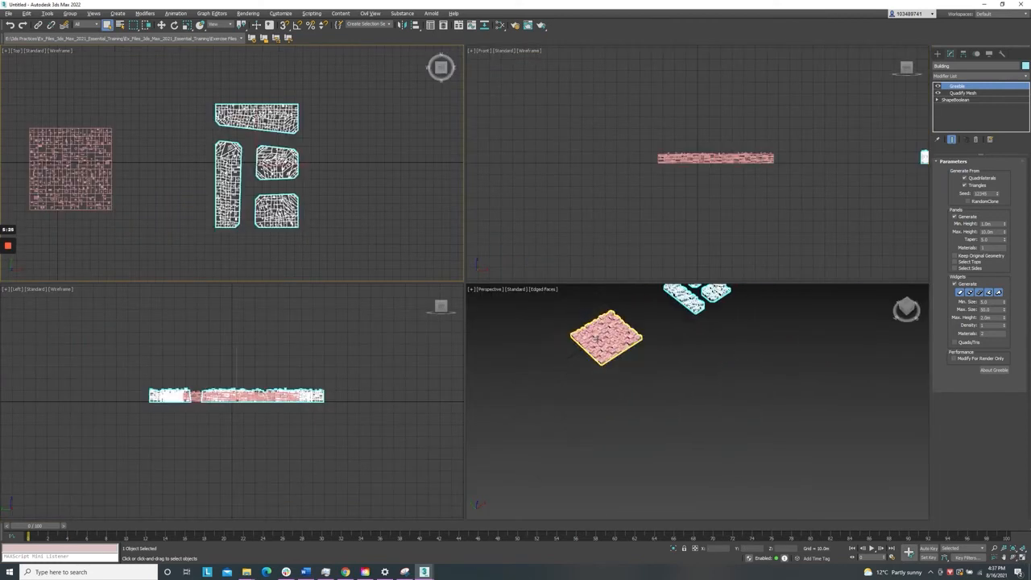
scroll(646, 356, up, 6)
scroll(727, 319, up, 2)
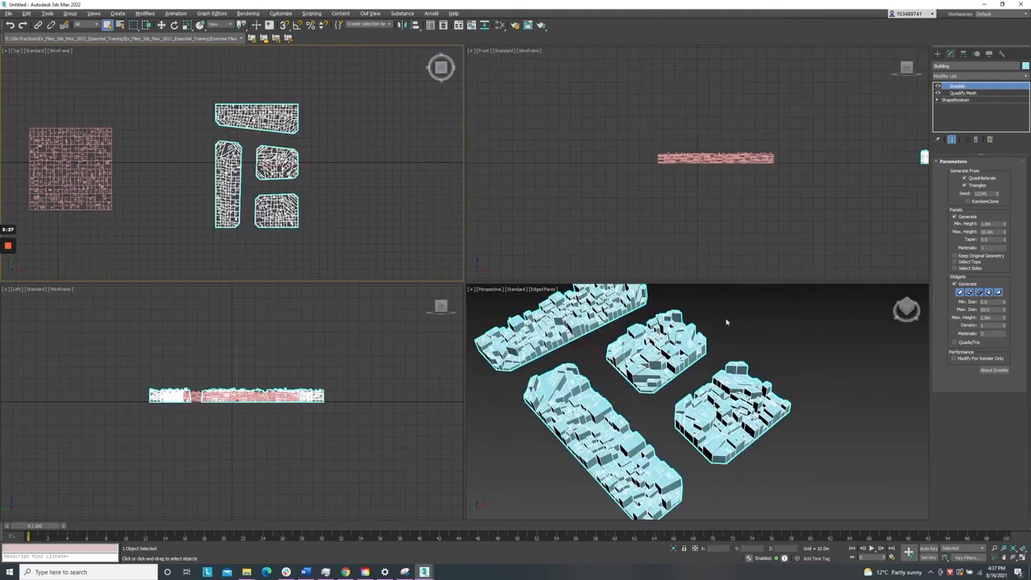
scroll(712, 335, down, 3)
scroll(694, 341, up, 3)
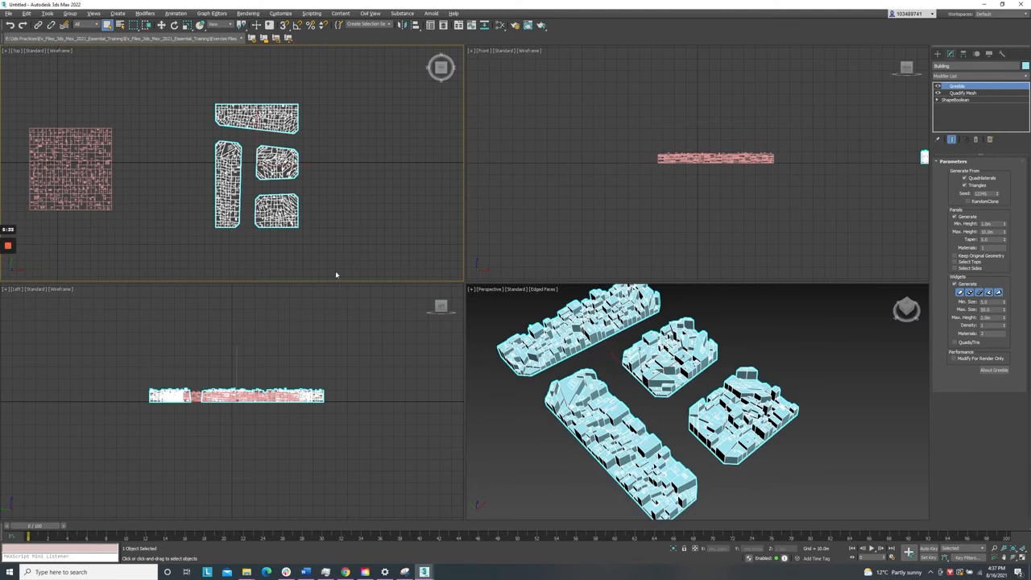
Hide the Building object and unhide the Footpath shape in the default layer
click(335, 224)
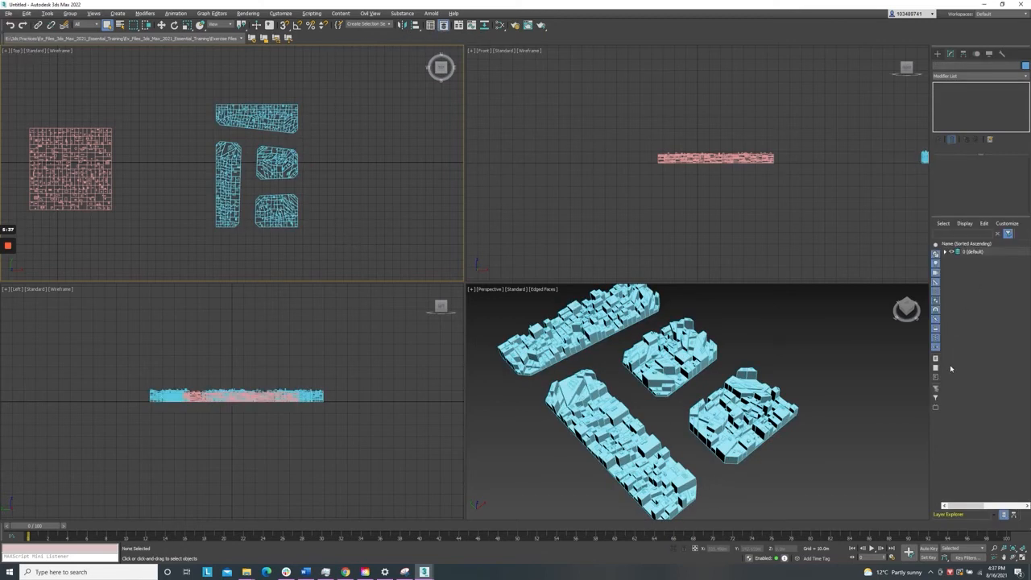
click(945, 252)
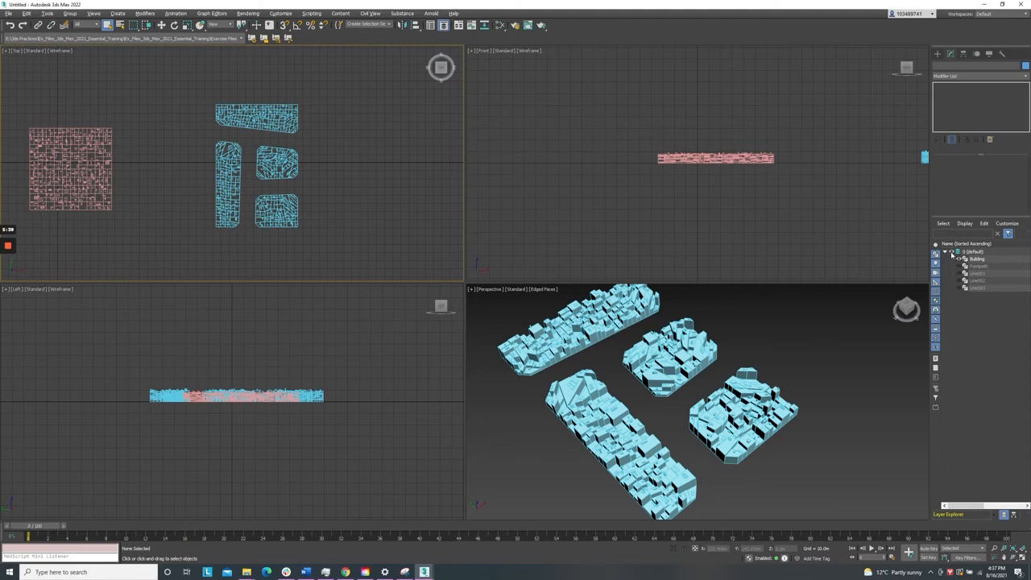
click(958, 259)
click(959, 266)
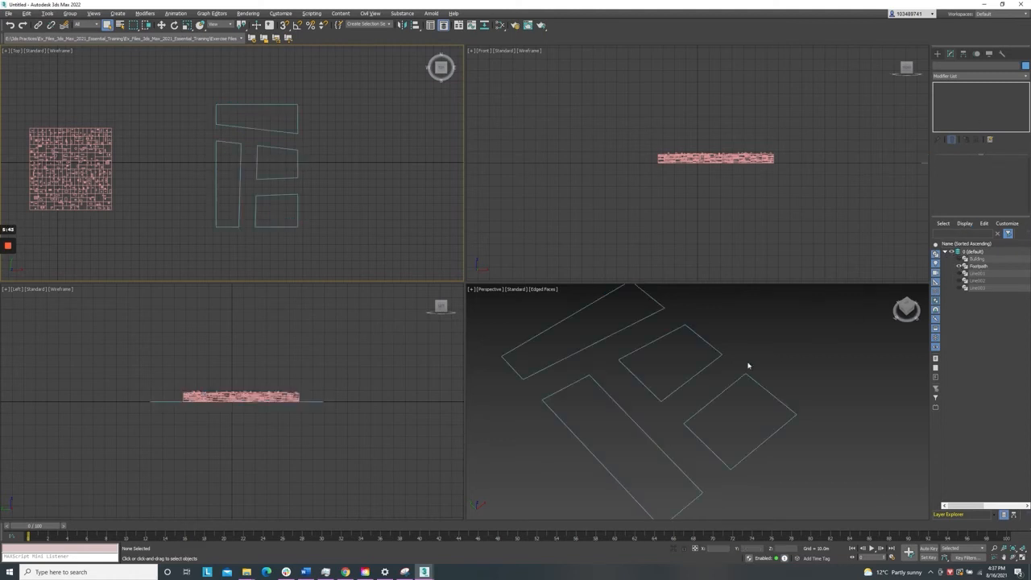
Set the seam of all four boolean operands of the Footpath shape to Fillet and increase its size to round the corners
click(267, 195)
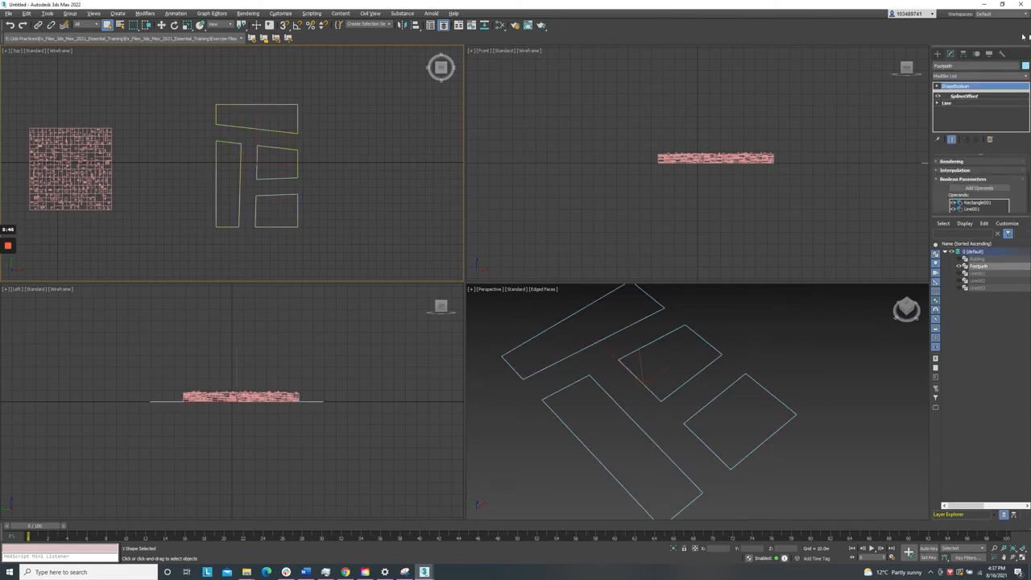
click(966, 88)
click(444, 26)
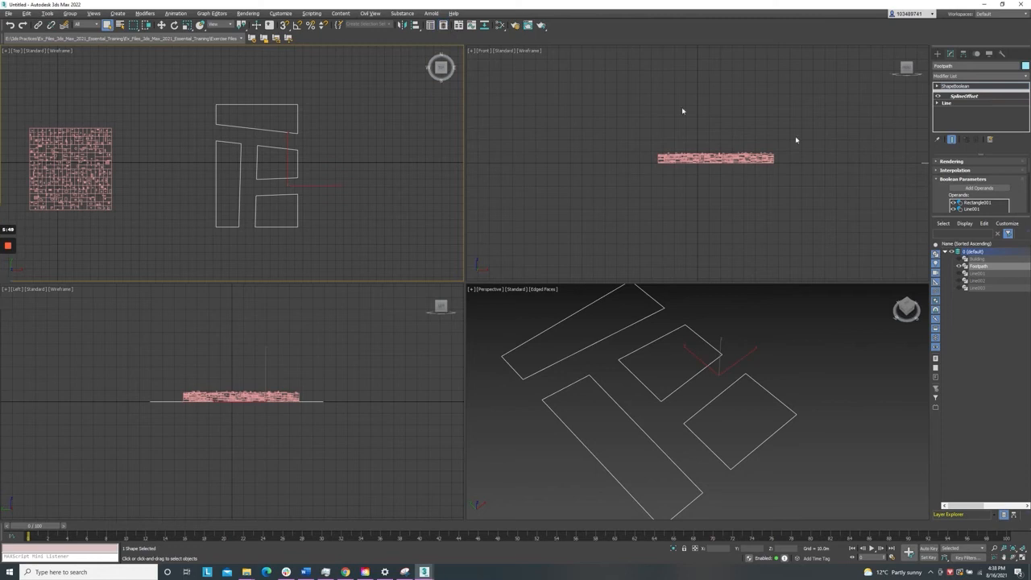
click(981, 443)
click(971, 454)
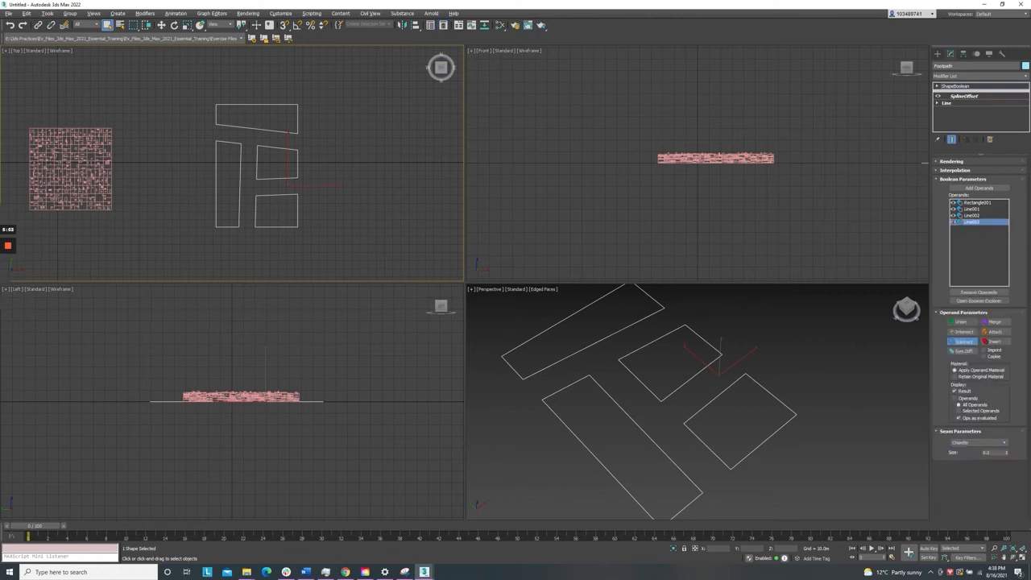
click(999, 442)
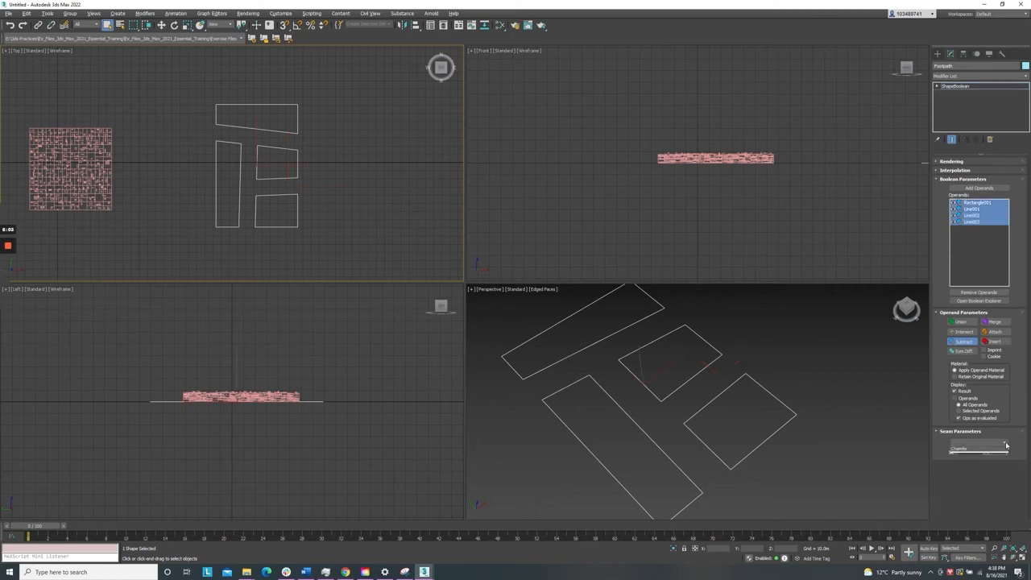
click(995, 458)
drag(1007, 455, 1009, 434)
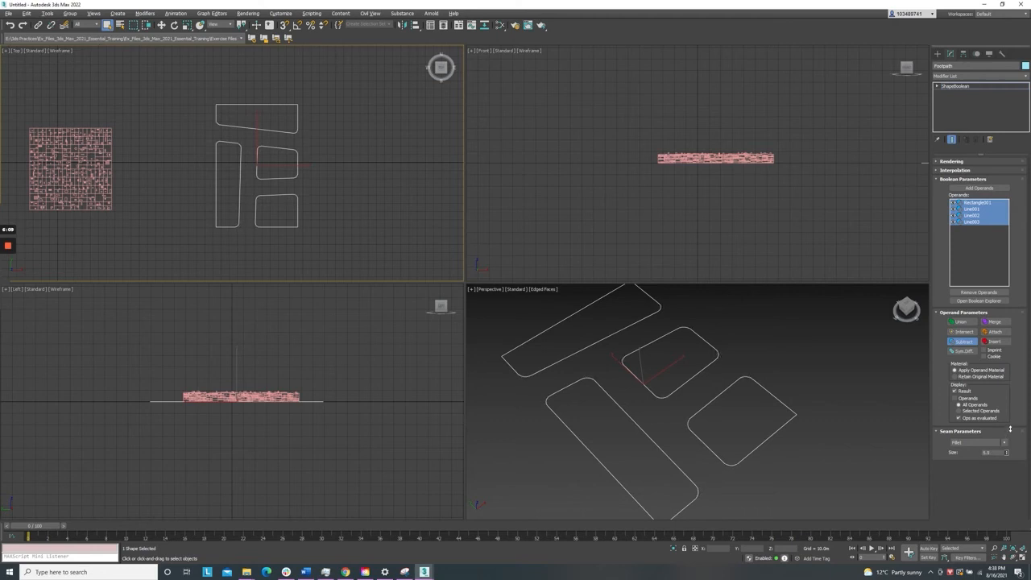
double_click(989, 453)
Add a Sweep modifier to the filleted Footpath shape
click(976, 75)
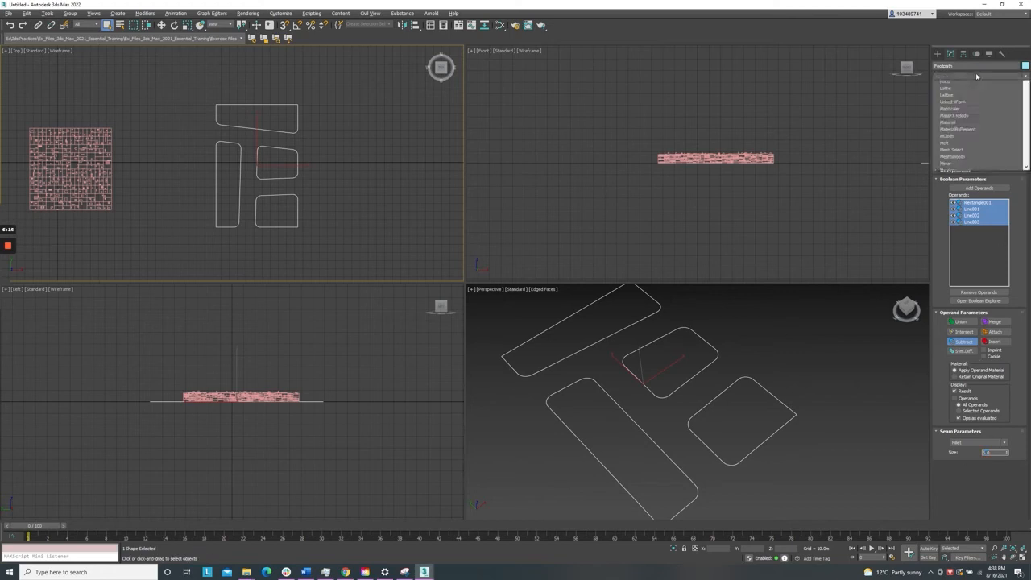
text(sweep)
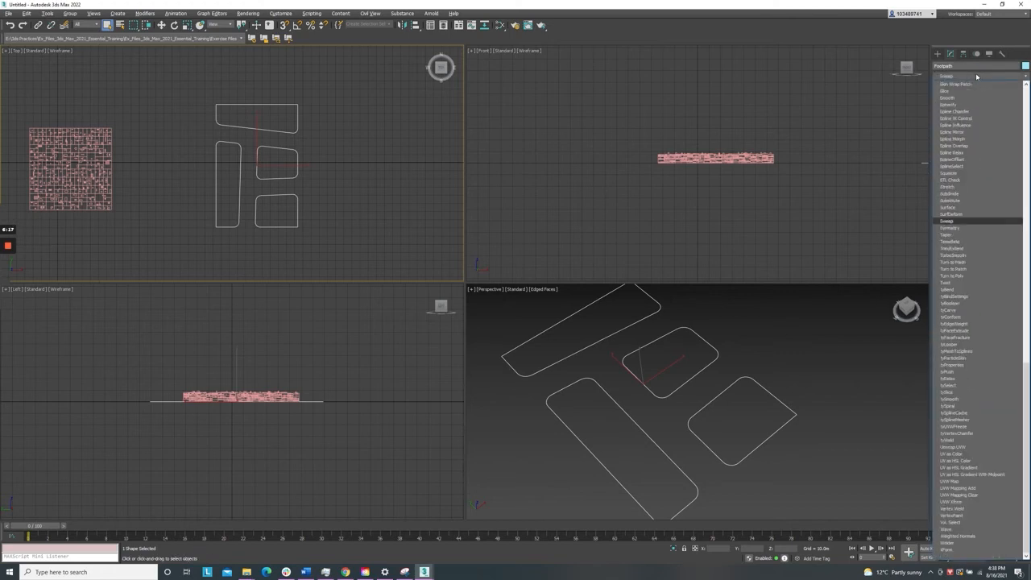
click(955, 222)
scroll(738, 470, up, 4)
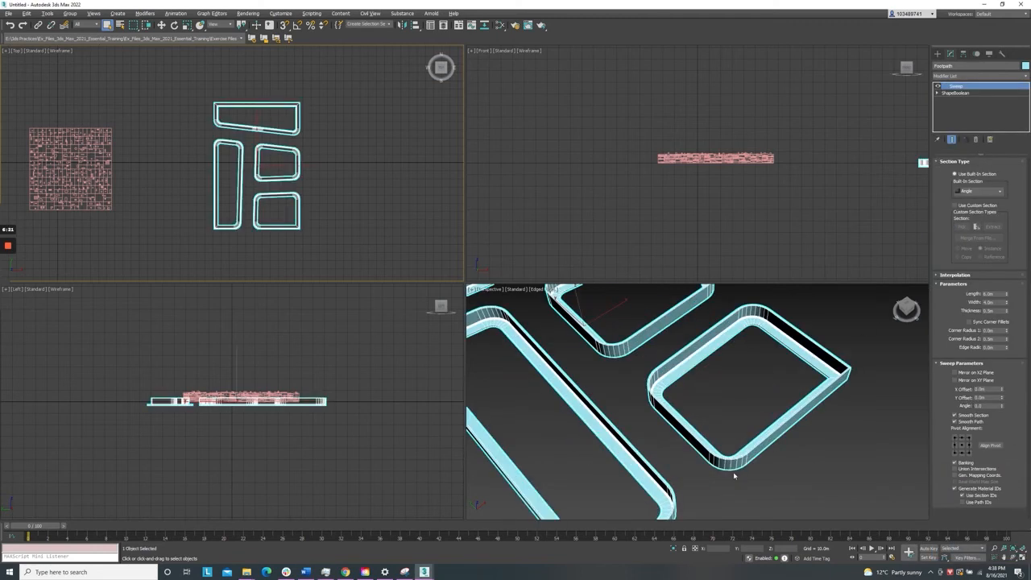
scroll(708, 415, up, 5)
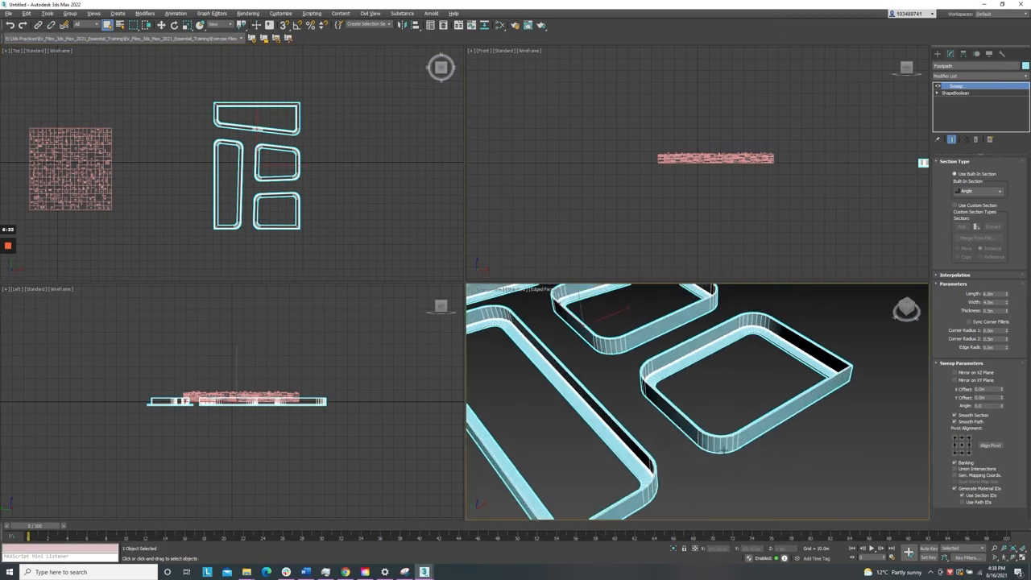
scroll(706, 453, down, 2)
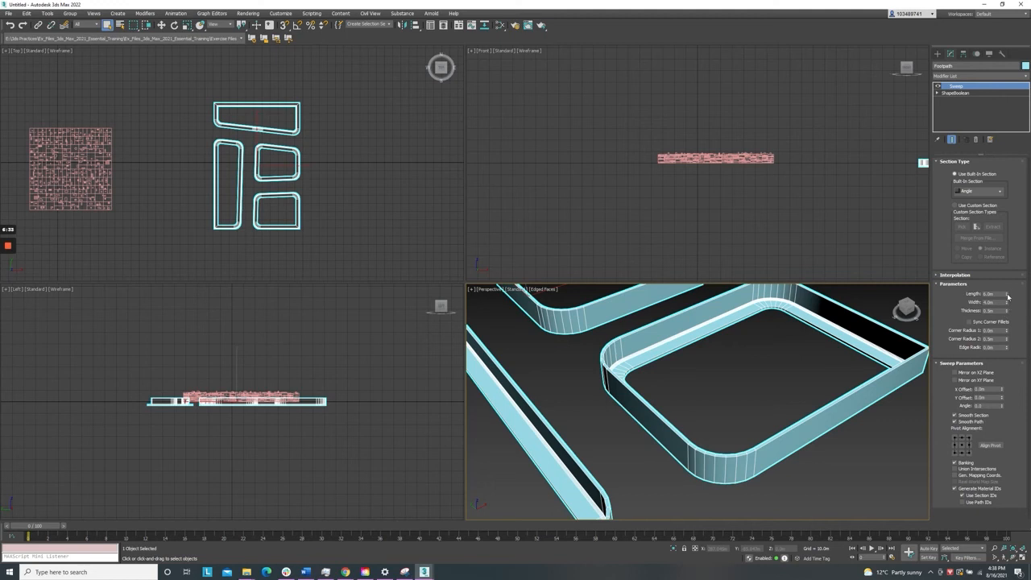
Set the Footpath sweep's angle section to a length of 0.3 m, a width of 6 m and a thickness of 0.3 m
mouse_move(1005, 295)
mouse_down()
mouse_move(1012, 255)
mouse_move(1012, 295)
mouse_up()
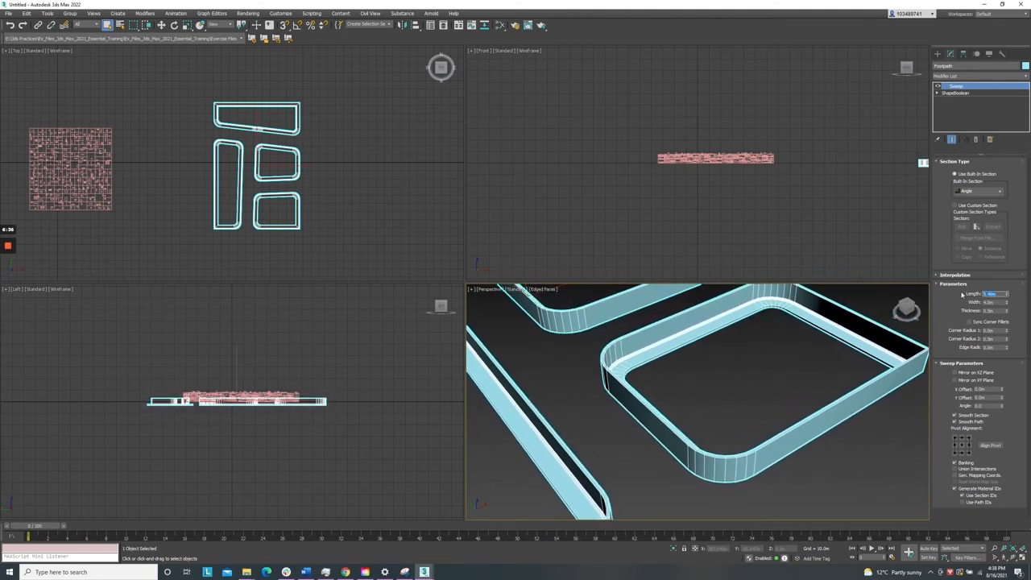
text(0.3)
key(Return)
mouse_move(1007, 303)
mouse_down()
mouse_move(1005, 256)
mouse_move(999, 287)
mouse_up()
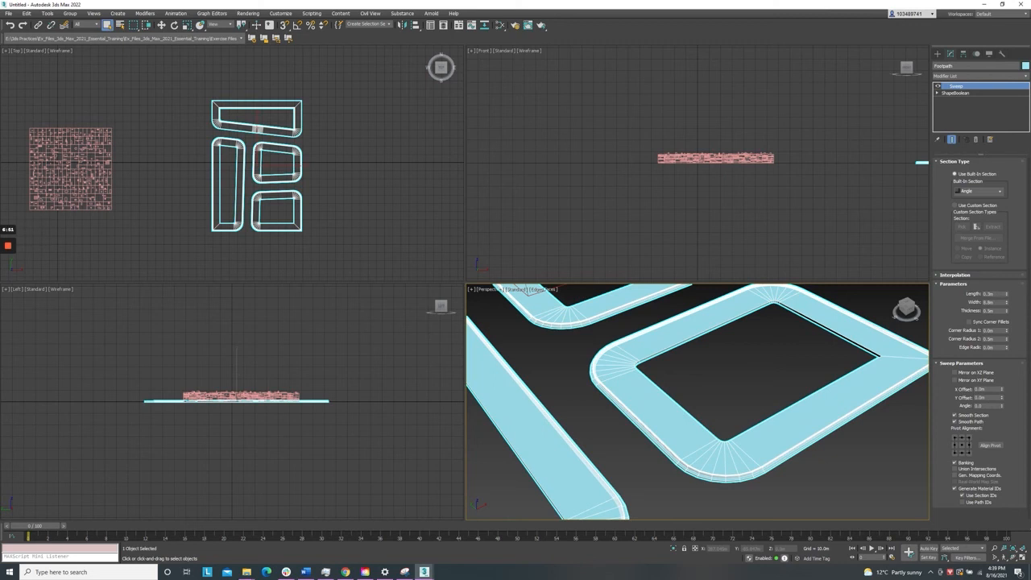
double_click(988, 303)
text(0.6)
key(Return)
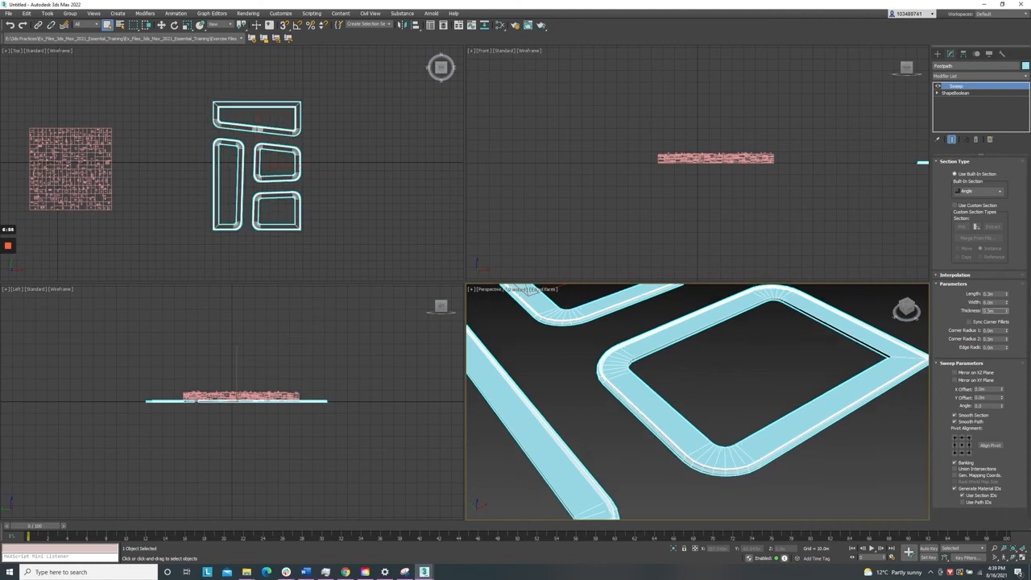
text(0.3)
key(Return)
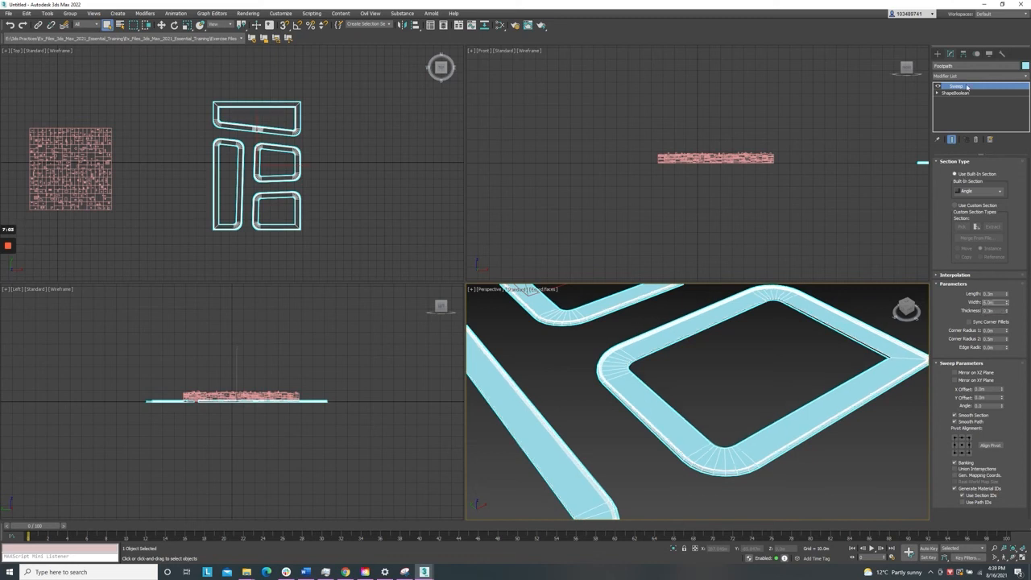
Unhide the Building object to show it together with the swept Footpath, and clear the selection
click(443, 25)
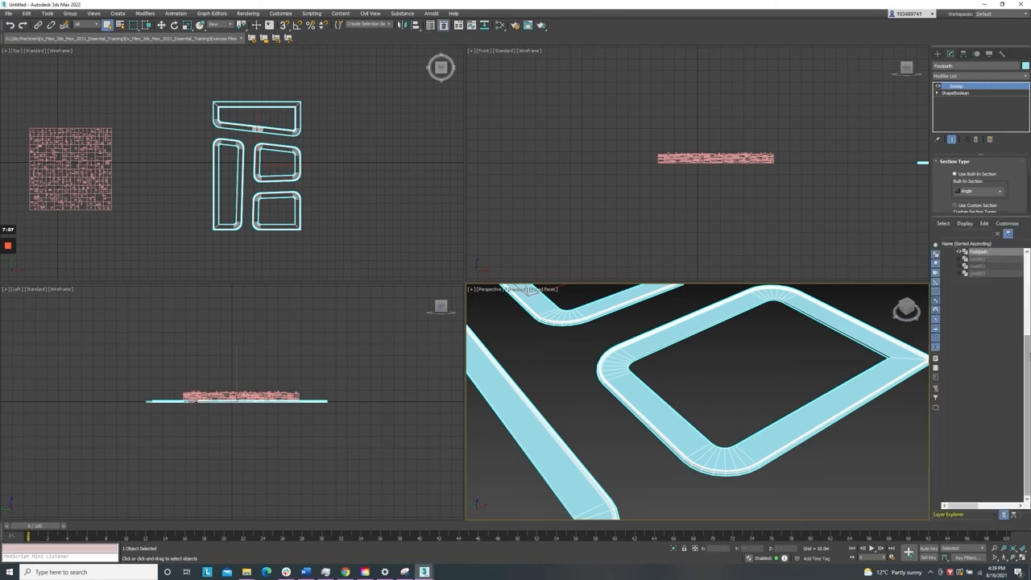
click(957, 259)
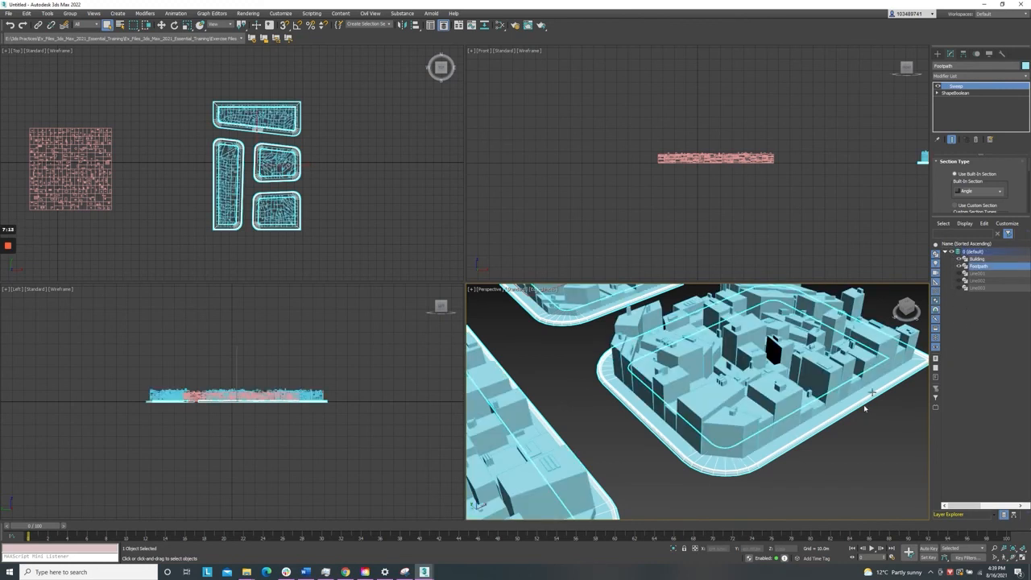
click(440, 27)
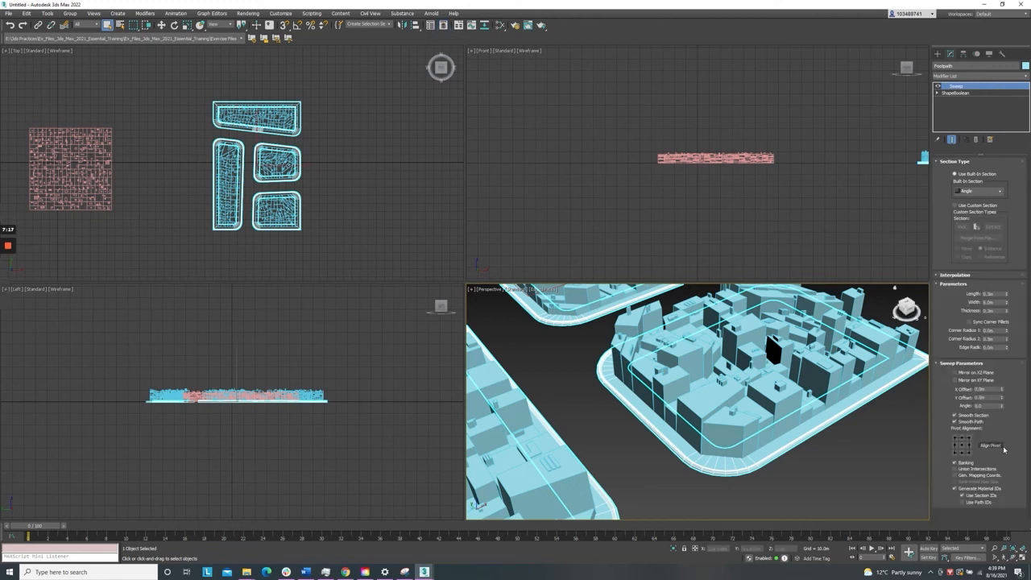
click(816, 448)
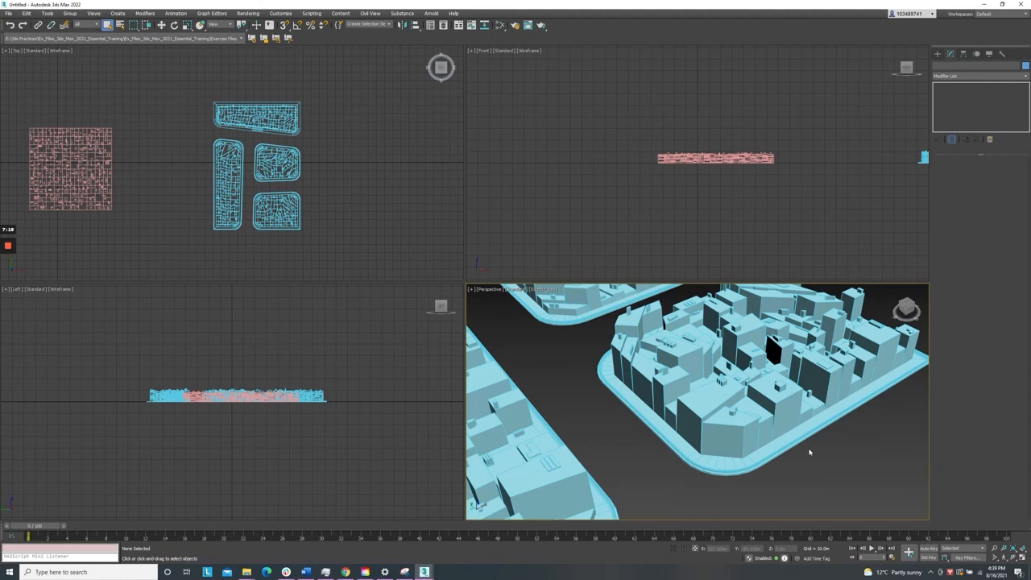
Examine the building blocks and footpaths from several angles in the perspective view, with and without edged faces
key(z)
alt+middle_drag(818, 430, 790, 445)
scroll(790, 444, down, 2)
scroll(835, 483, up, 3)
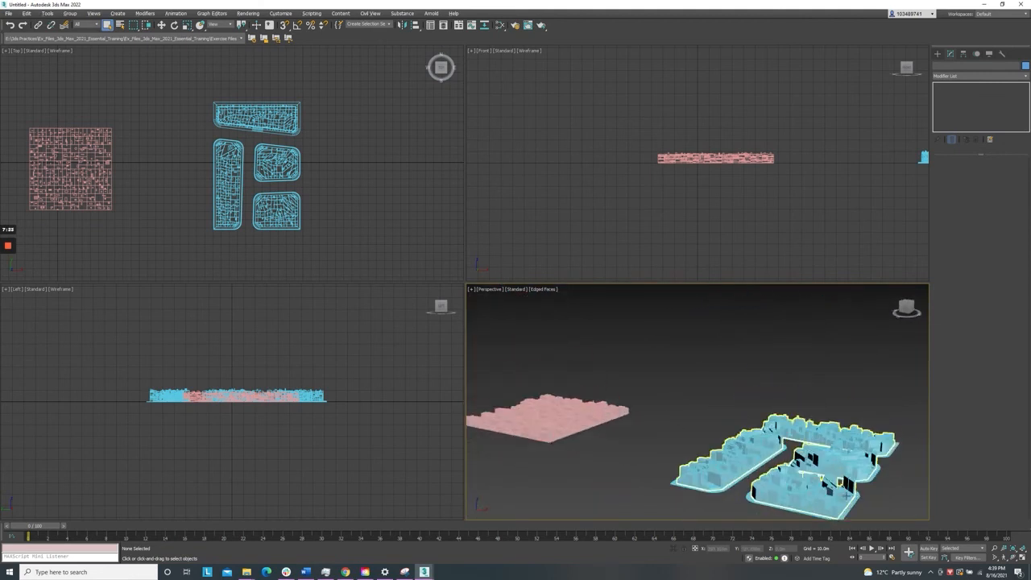
key(F4)
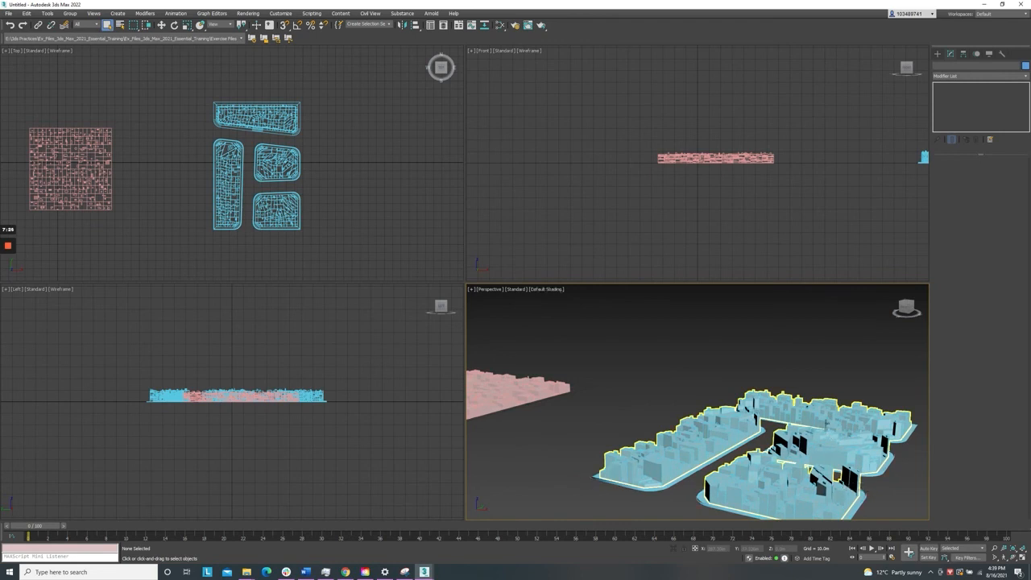
scroll(841, 479, down, 3)
scroll(870, 467, up, 5)
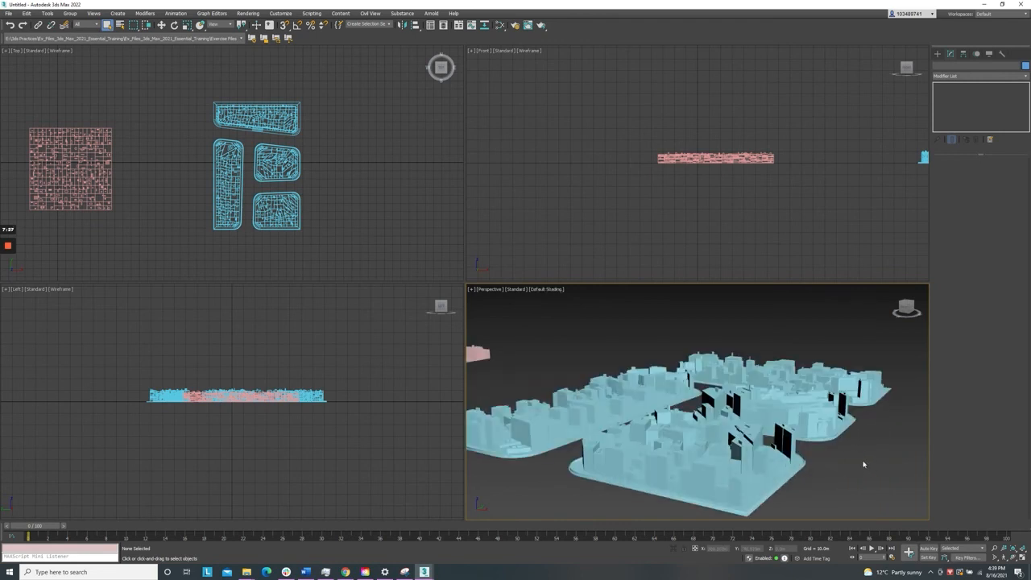
alt+middle_drag(801, 411, 819, 449)
scroll(810, 469, down, 2)
Change the Footpath's object color to grey and check it up close against the buildings
click(790, 470)
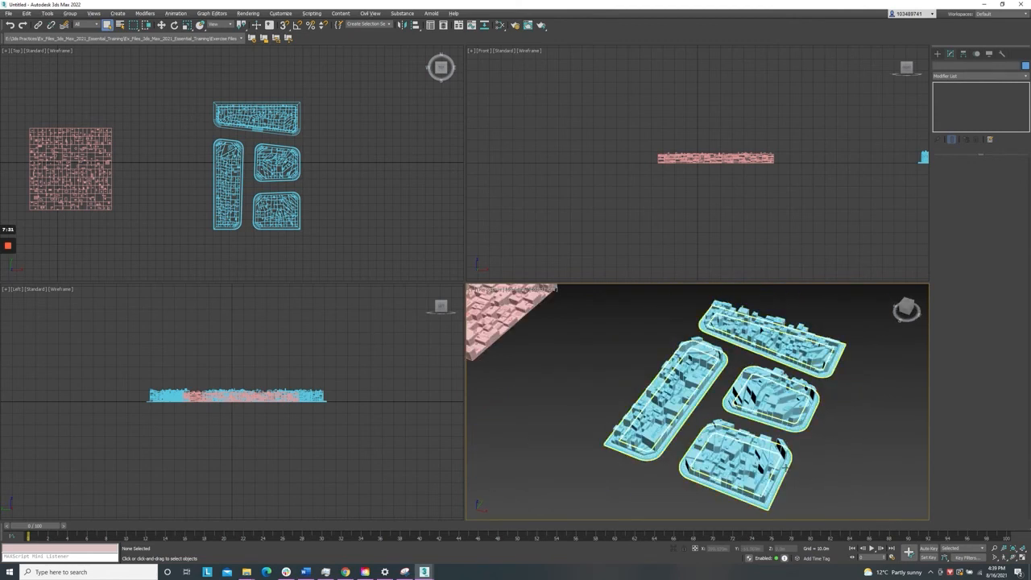
click(1025, 65)
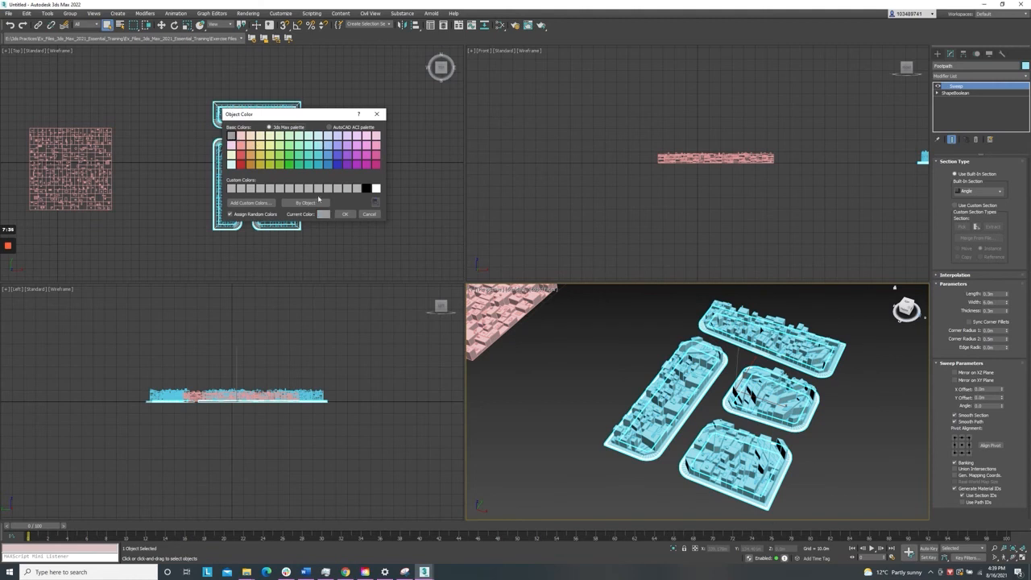
click(737, 412)
scroll(812, 459, up, 10)
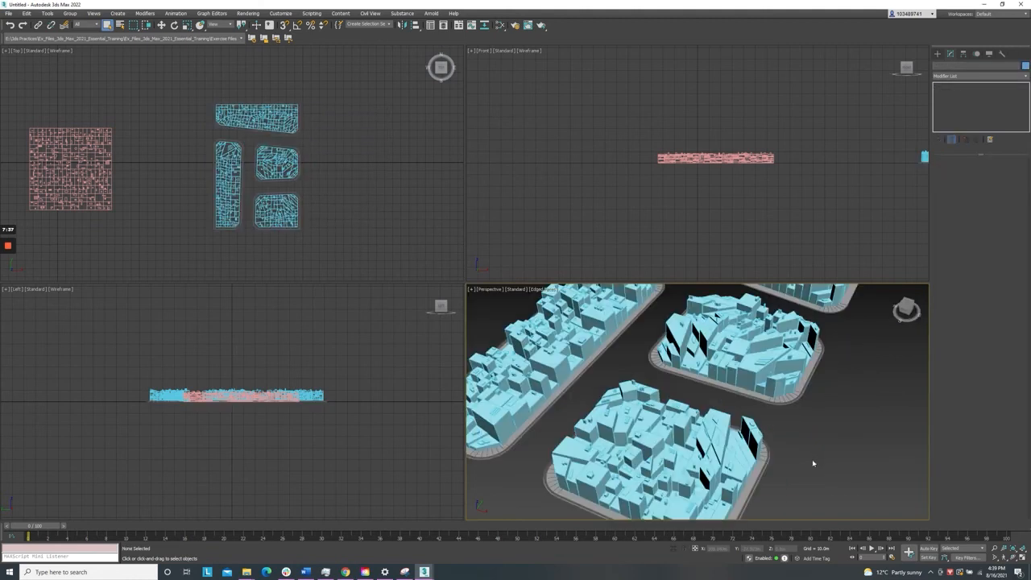